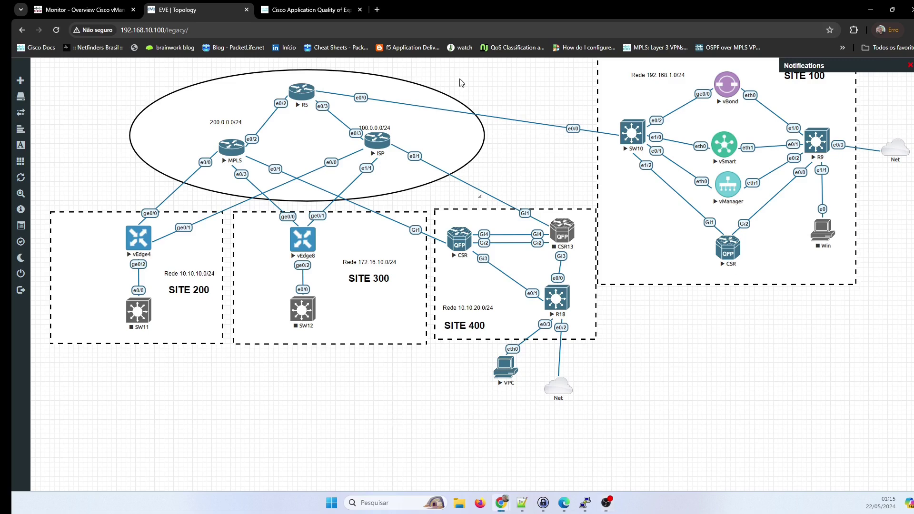
Switch to the Cisco AppQoE article showing its Forward Error Correction section.
click(318, 8)
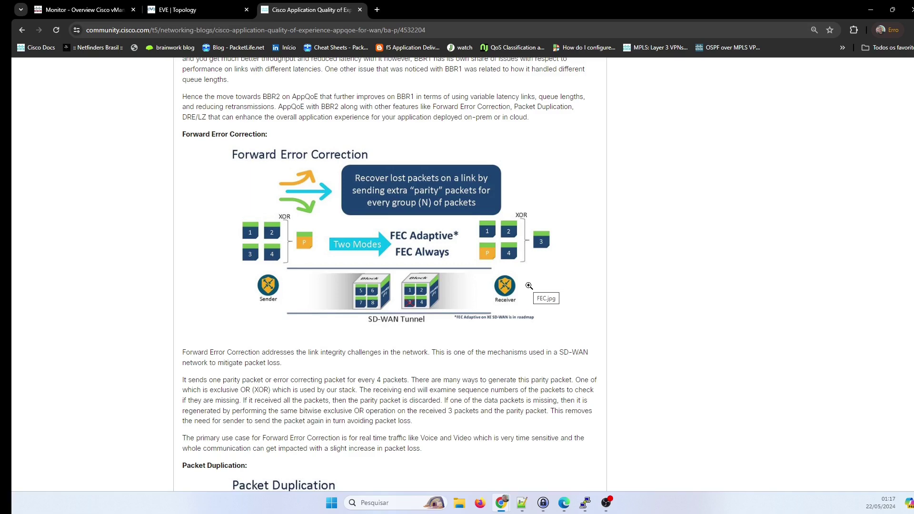
Return to the EVE | Topology tab showing SD-WAN sites 100 through 400.
click(211, 7)
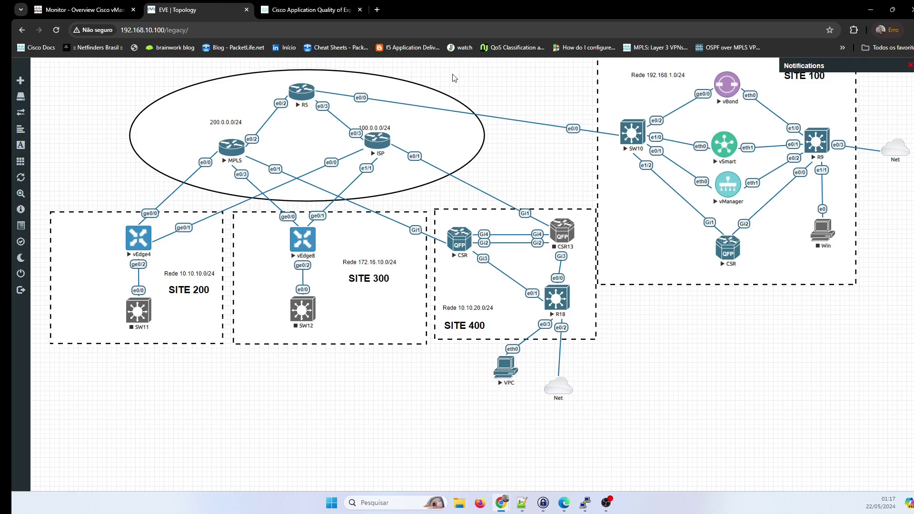
Switch back to the Cisco AppQoE article tab with Ctrl+Tab.
key(ctrl+Tab)
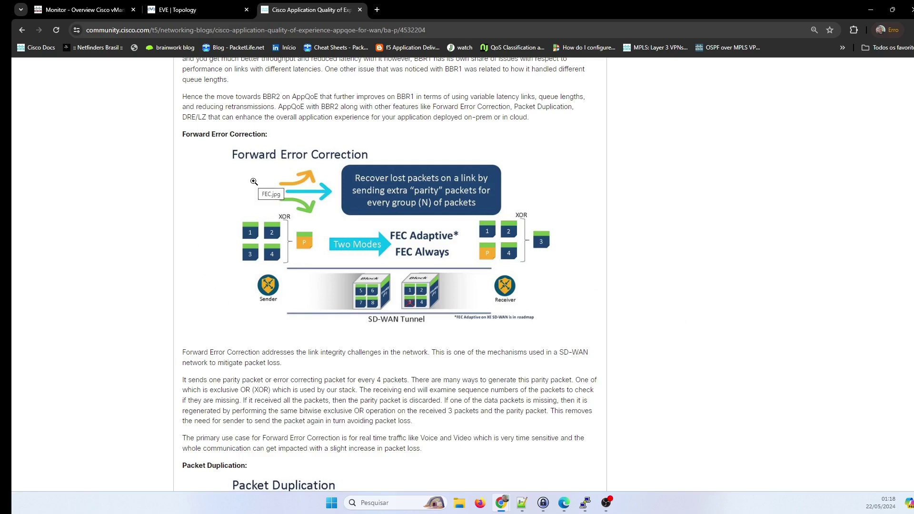
Pass through the EVE topology tab to the vManage Monitor Overview dashboard.
click(195, 10)
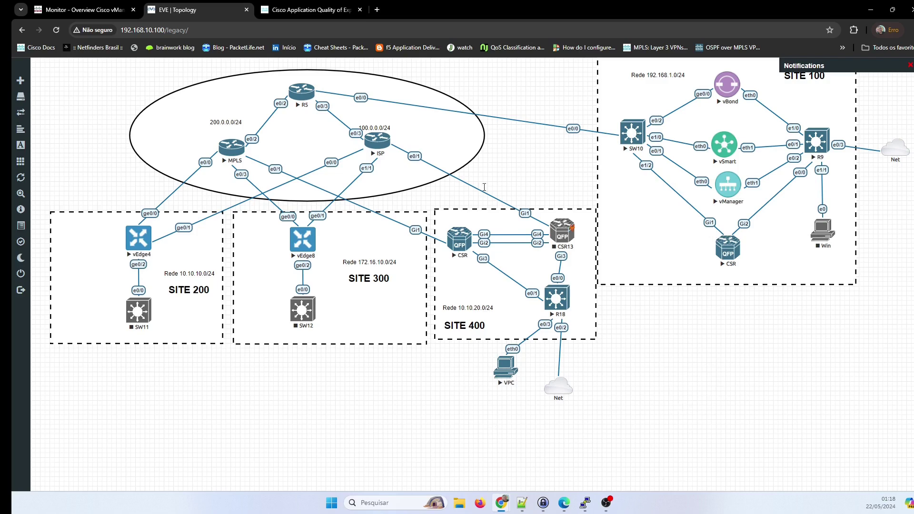
click(96, 5)
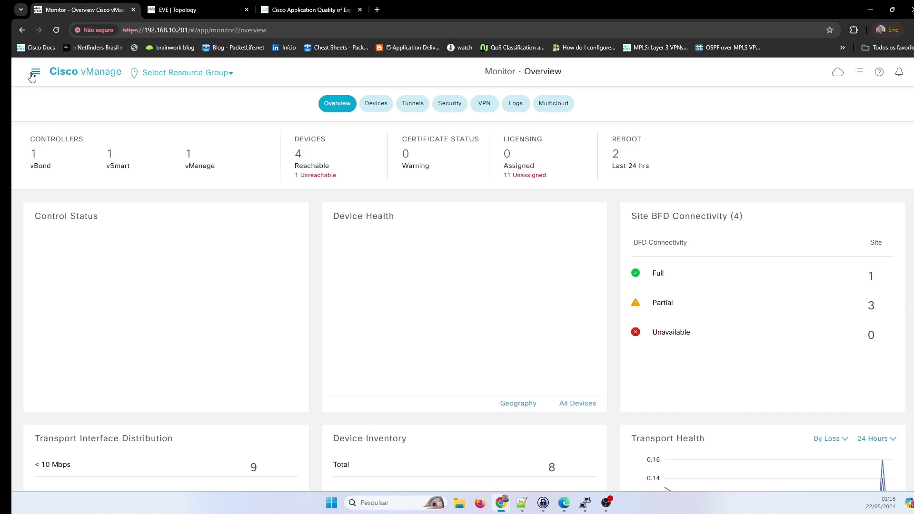
Start a new centralized policy under Configuration > Policies and advance to Configure Traffic Rules.
click(35, 73)
mouse_move(81, 137)
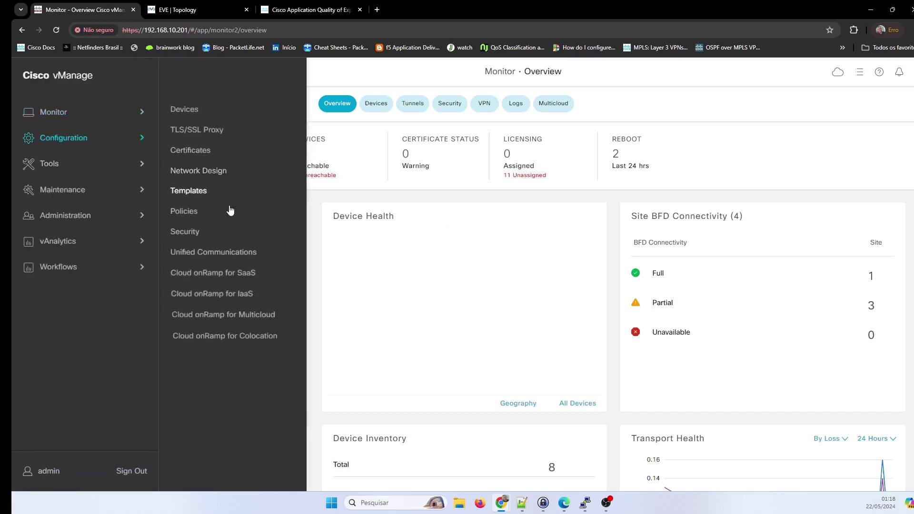
click(185, 217)
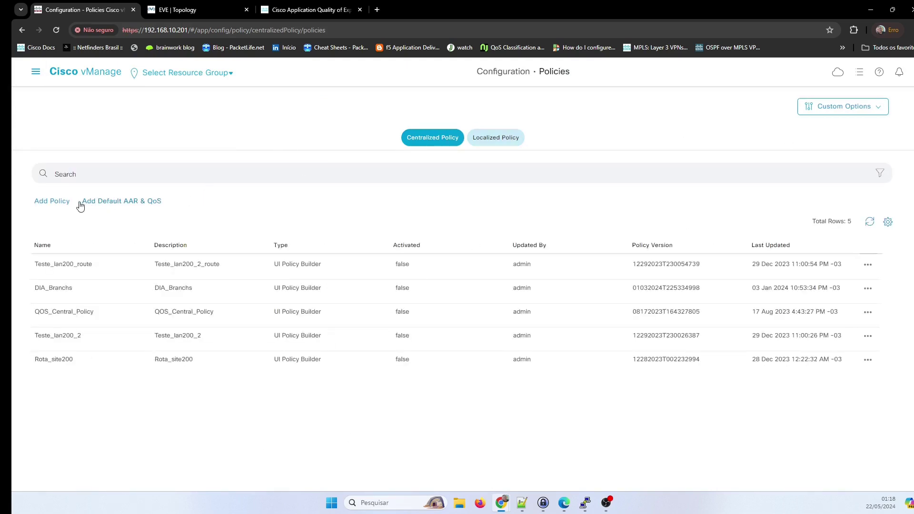
click(62, 201)
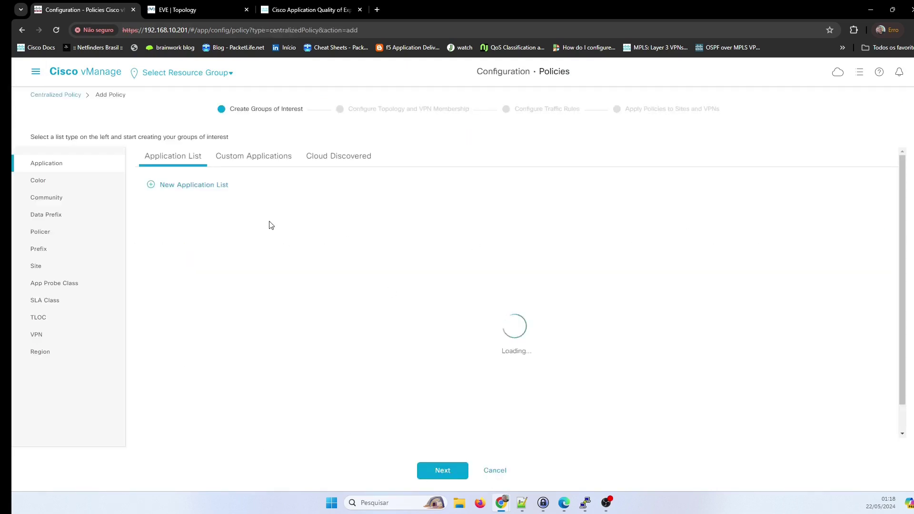
click(456, 471)
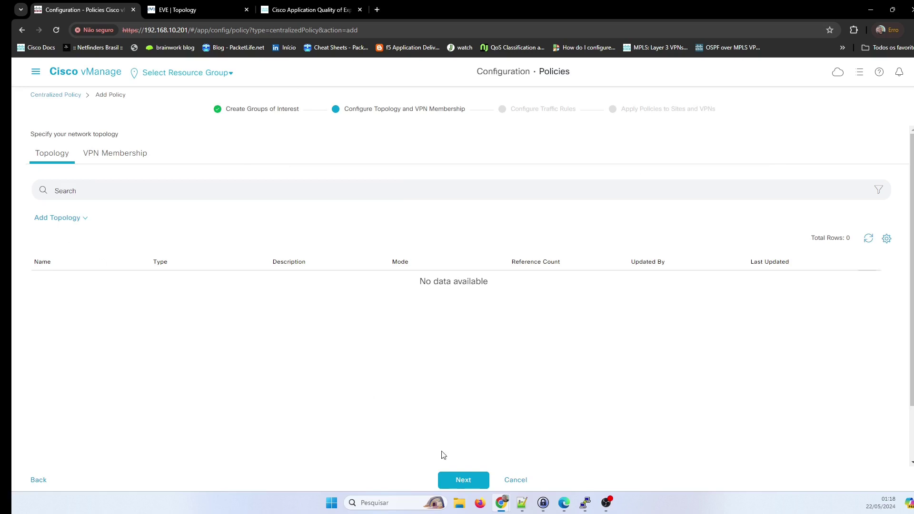
click(465, 486)
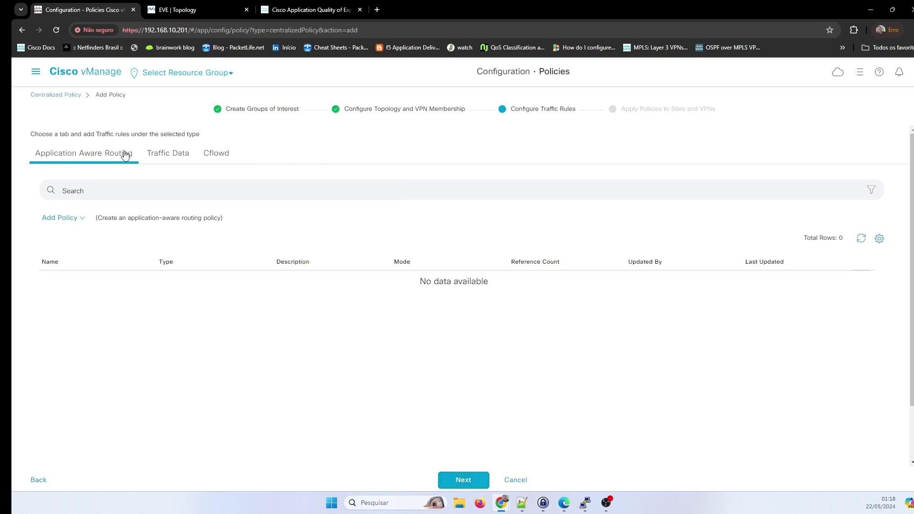
Create a new Traffic Data policy from scratch.
click(174, 157)
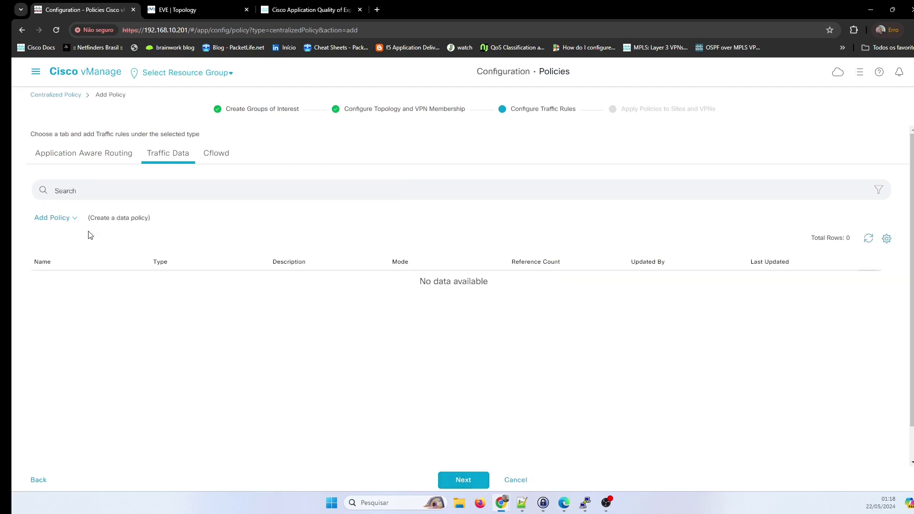
click(57, 220)
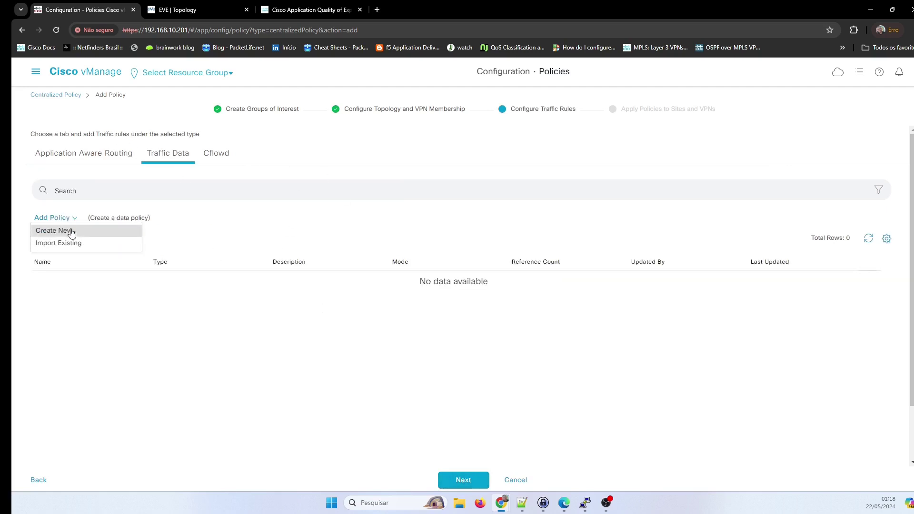
click(69, 233)
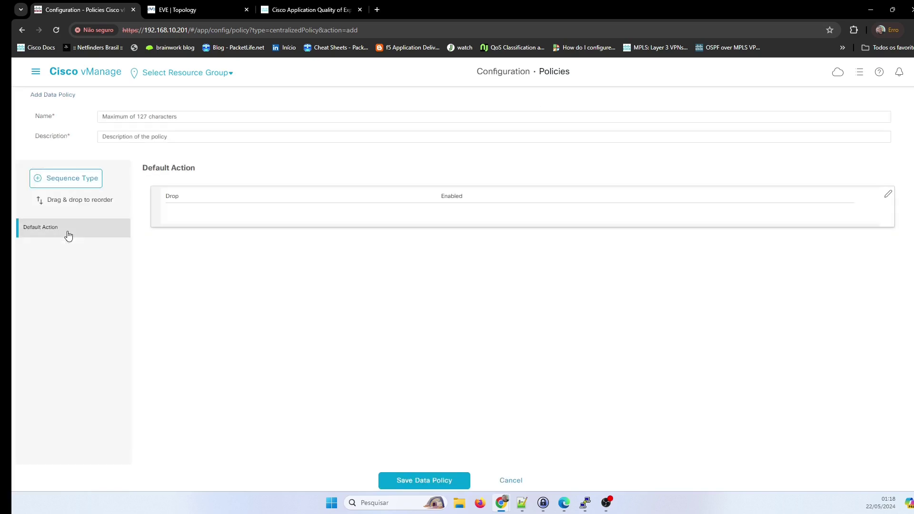
Enter 'FEC' as the policy name and description, then add a Custom sequence type.
click(197, 118)
text(FEC)
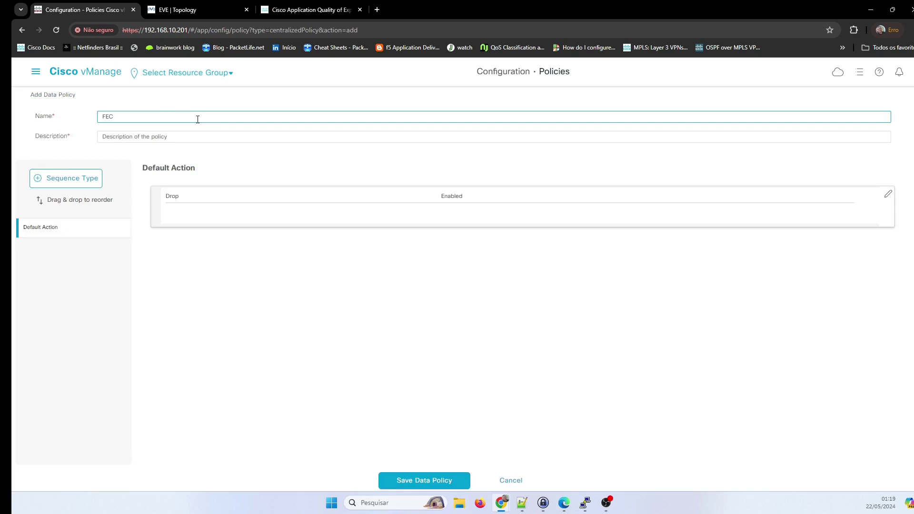
key(Tab)
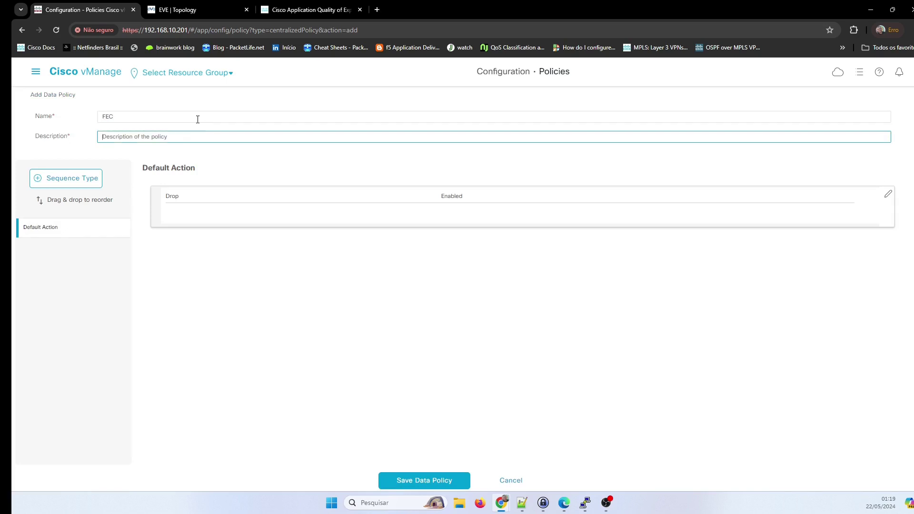
text(FEC)
click(245, 294)
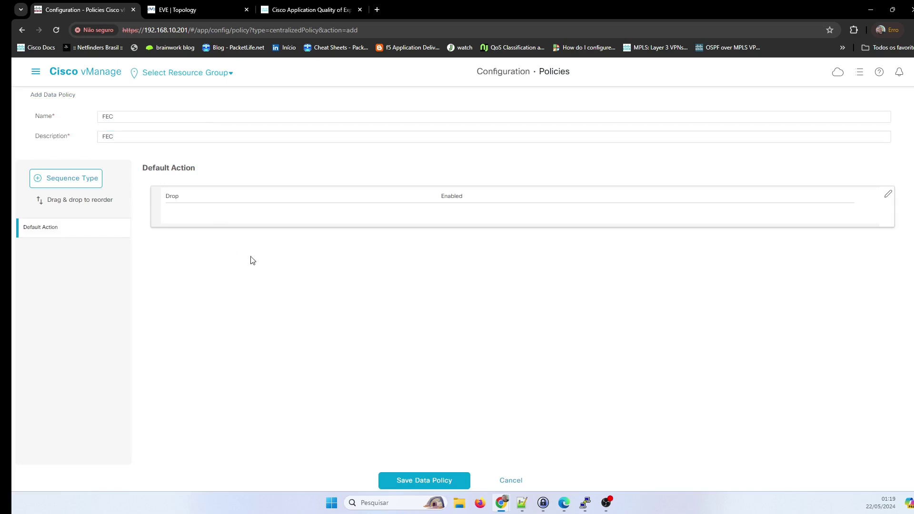
click(67, 184)
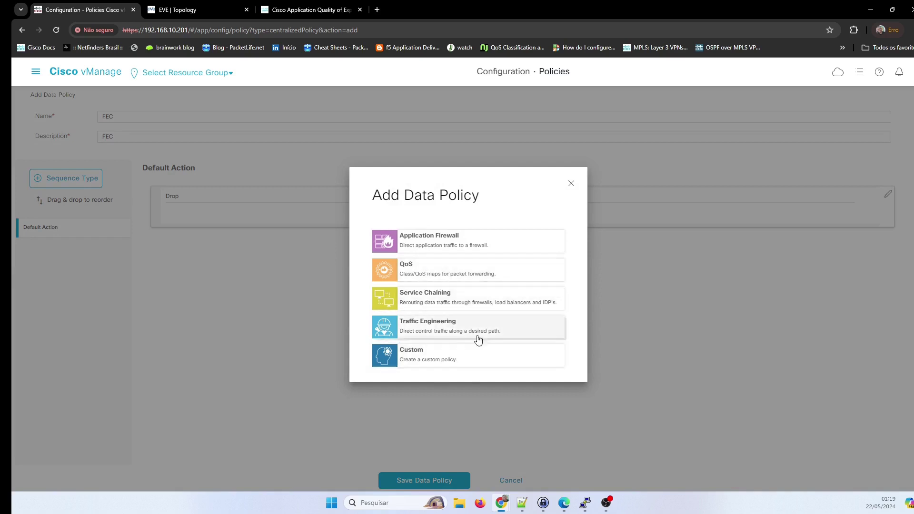
click(415, 365)
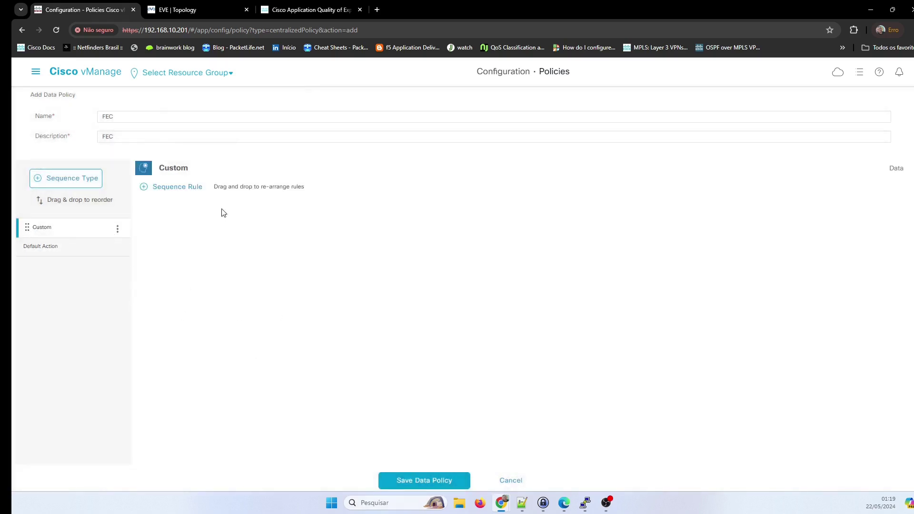
Add a Custom sequence rule matching the destination data prefix list ALL.
click(177, 188)
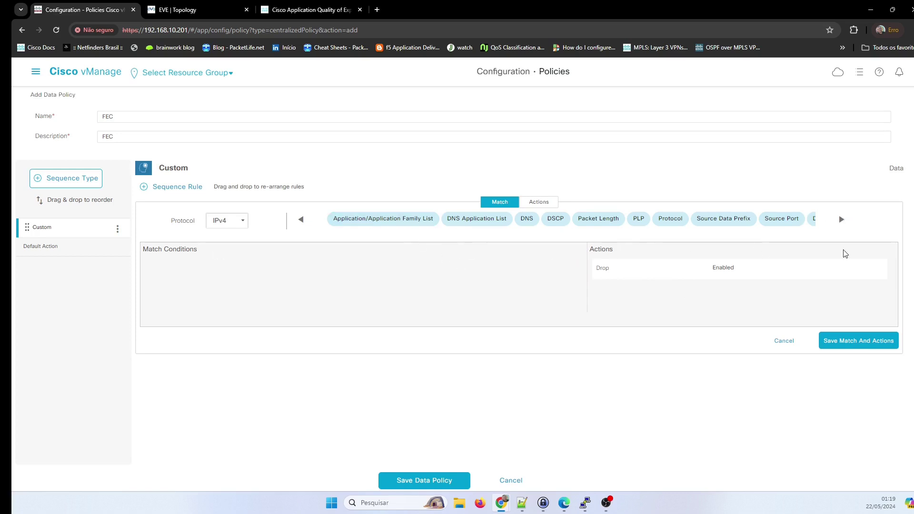
click(842, 220)
click(842, 220)
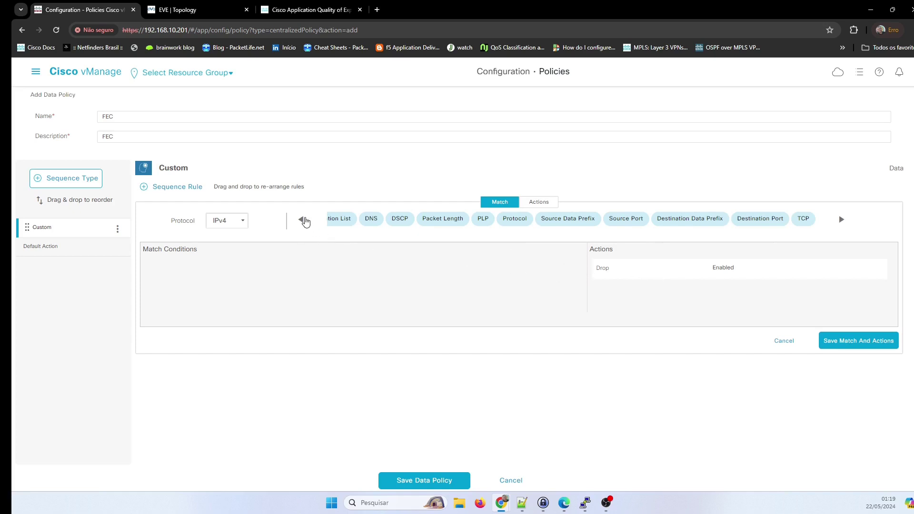
click(305, 222)
click(304, 221)
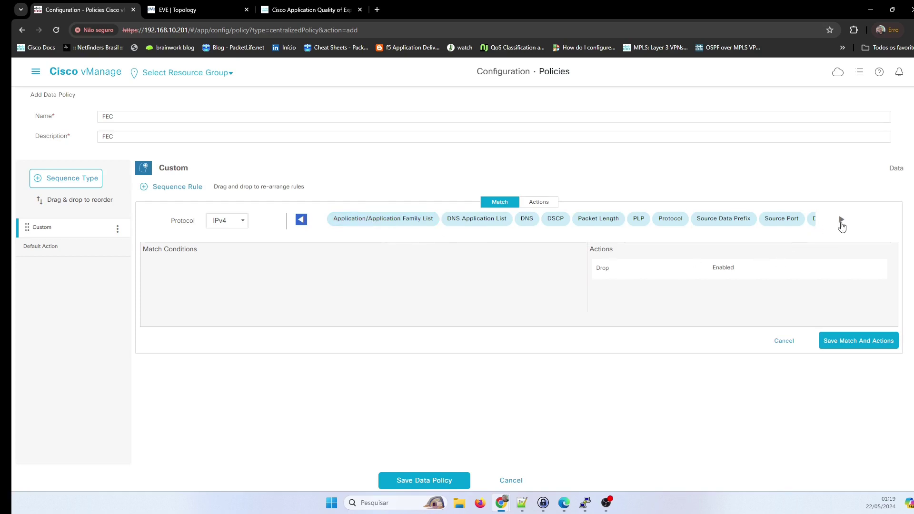
click(842, 219)
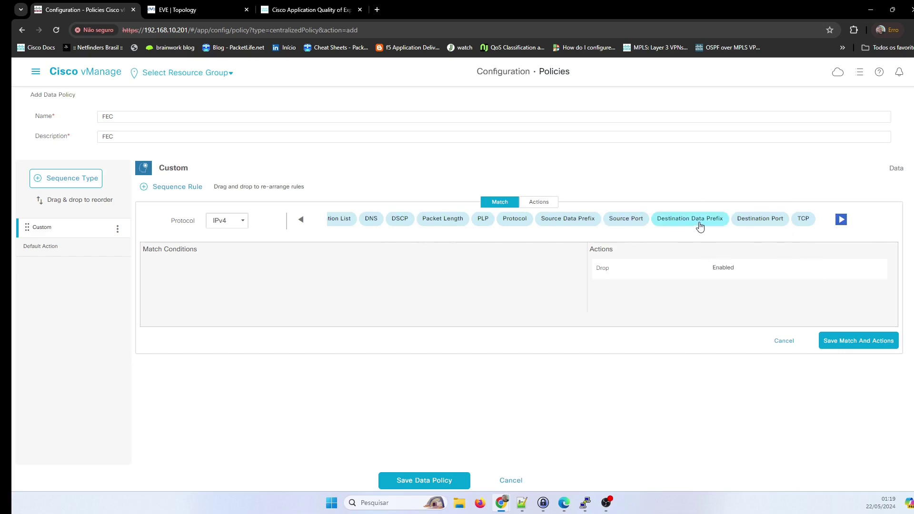
click(700, 228)
click(394, 282)
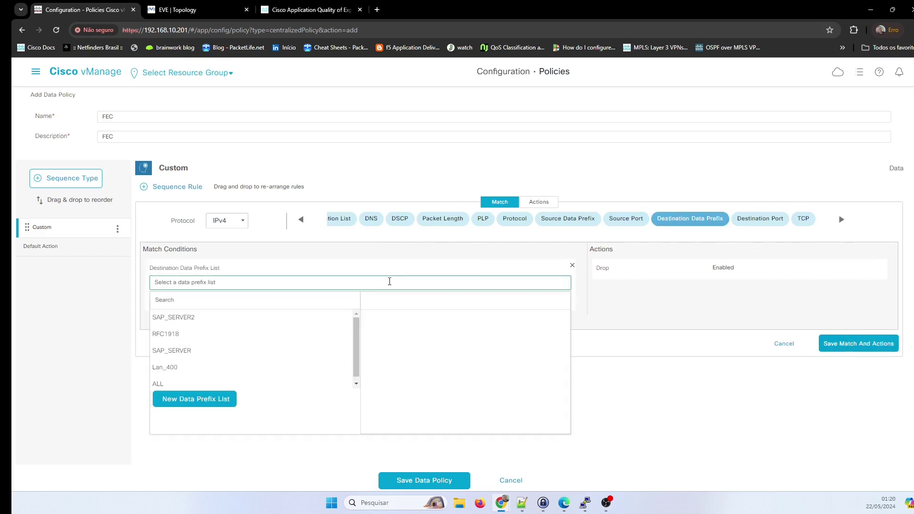
click(158, 385)
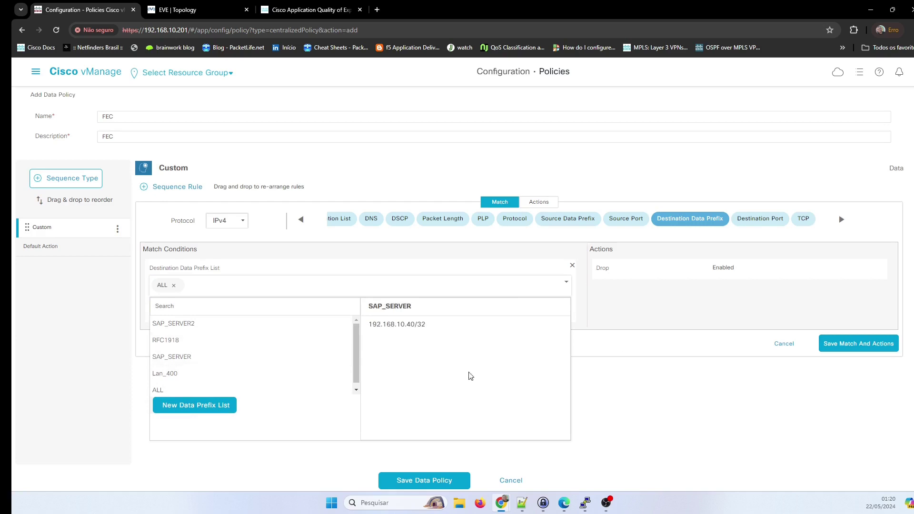
click(584, 311)
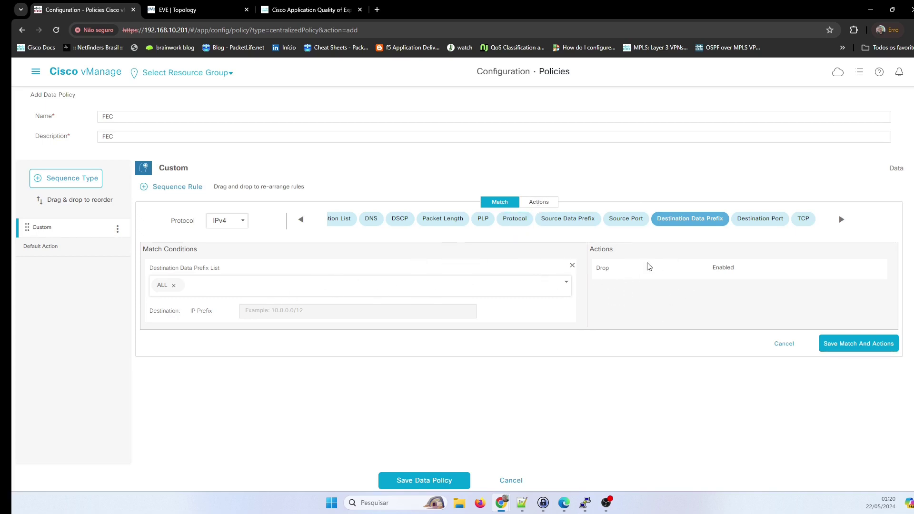
click(716, 302)
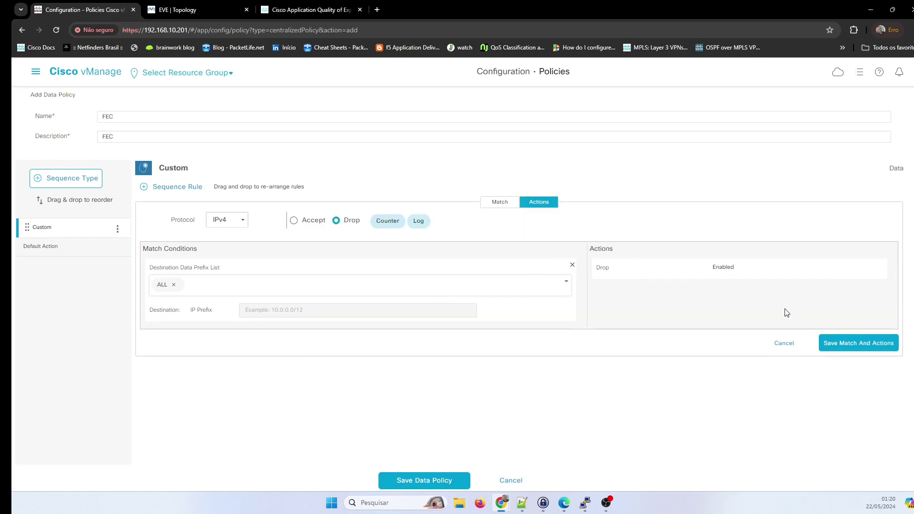
Set the rule to Accept with Loss Correction FEC Always, and save it.
click(295, 223)
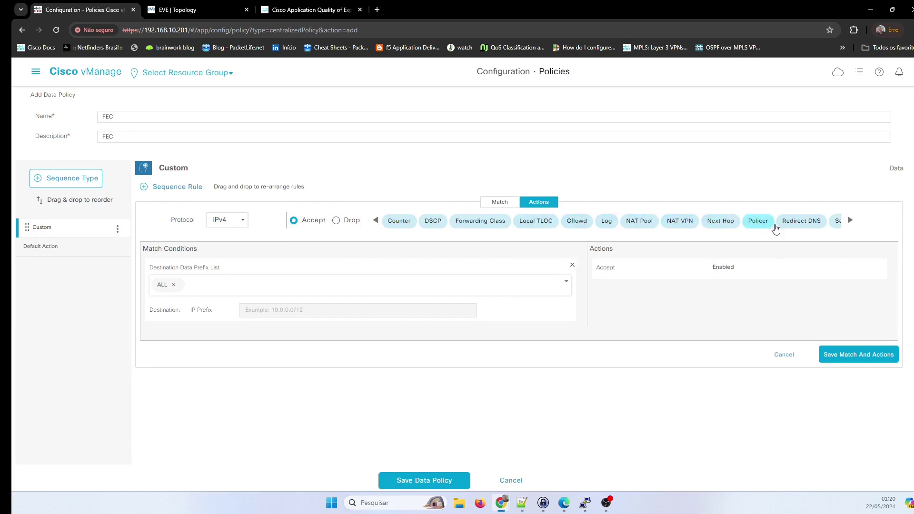
click(850, 222)
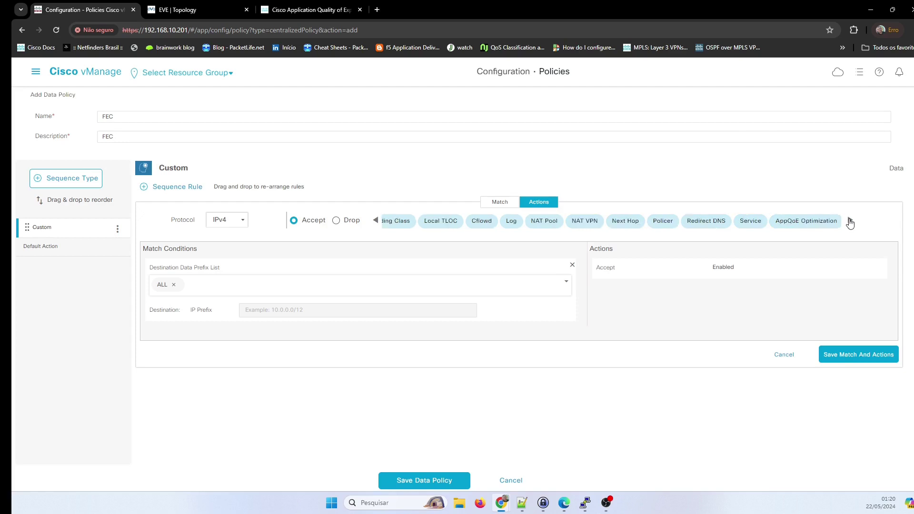
click(849, 223)
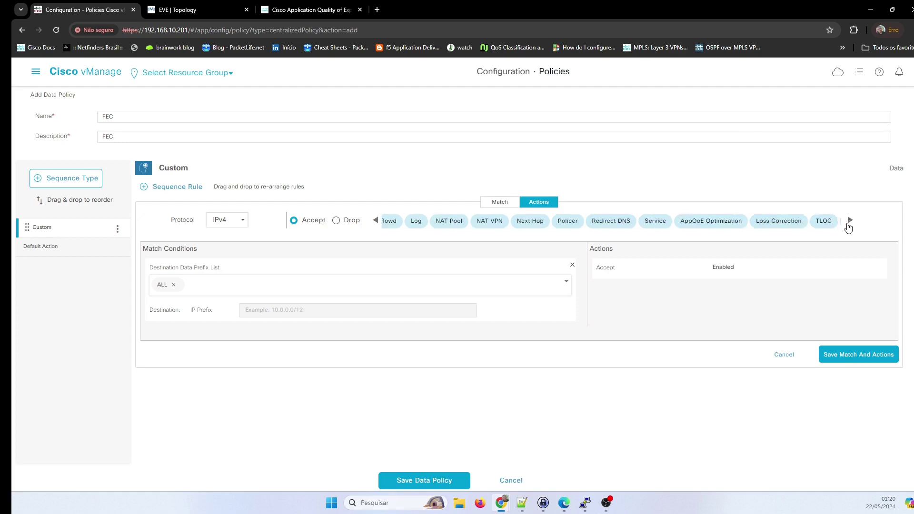
click(770, 230)
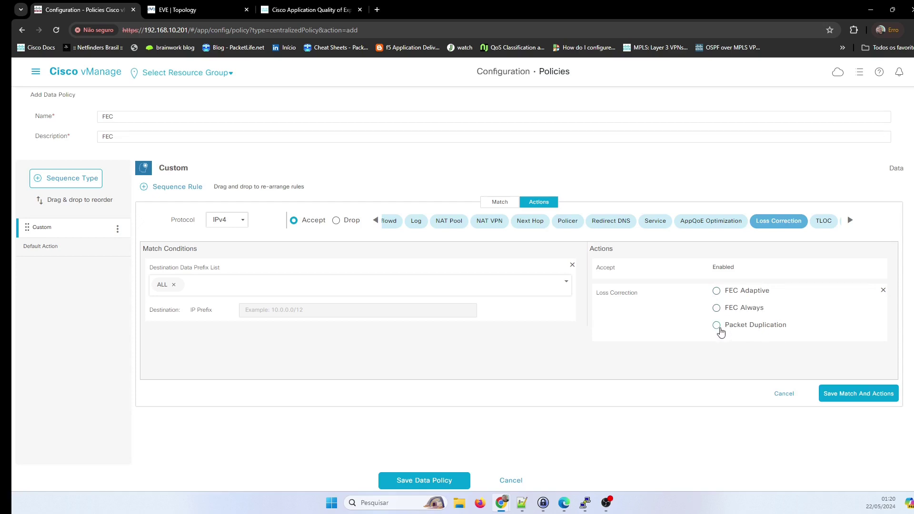
click(718, 309)
click(857, 393)
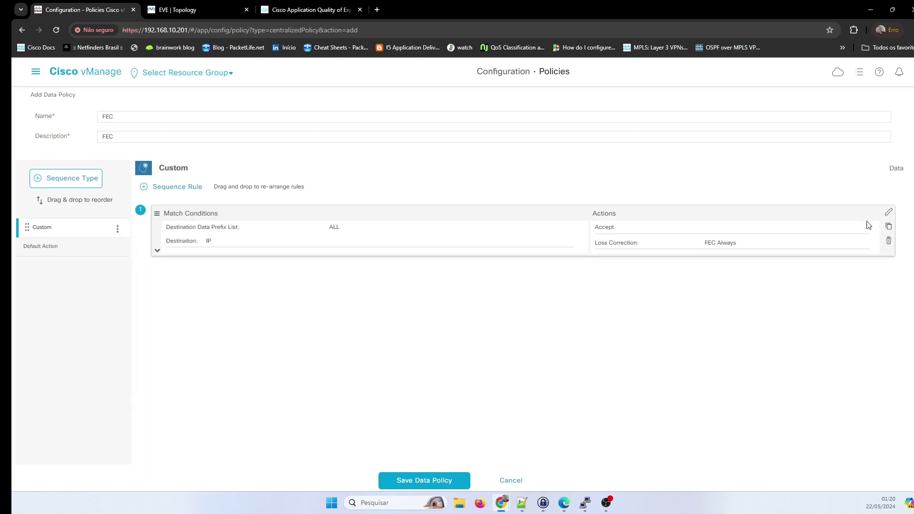
Add a Local TLOC action to the FEC rule with colours mpls, biz-internet and private1.
click(889, 212)
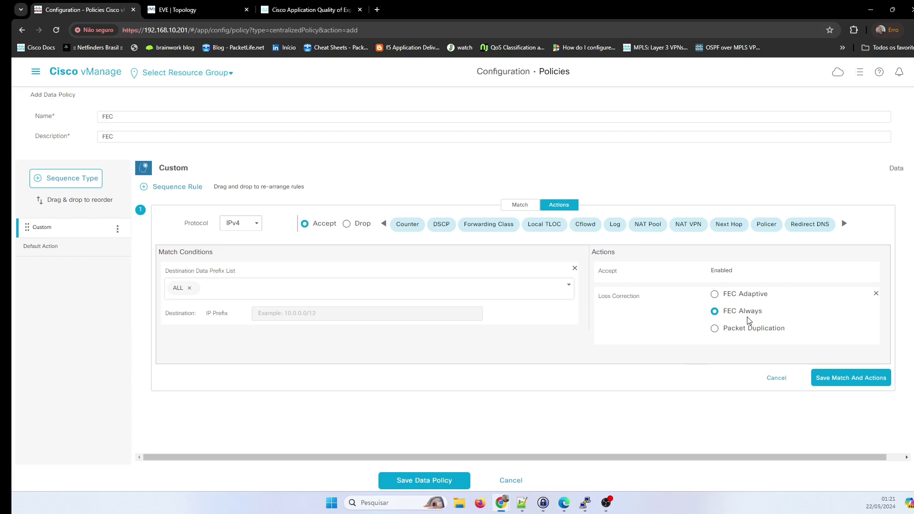
click(844, 224)
click(844, 223)
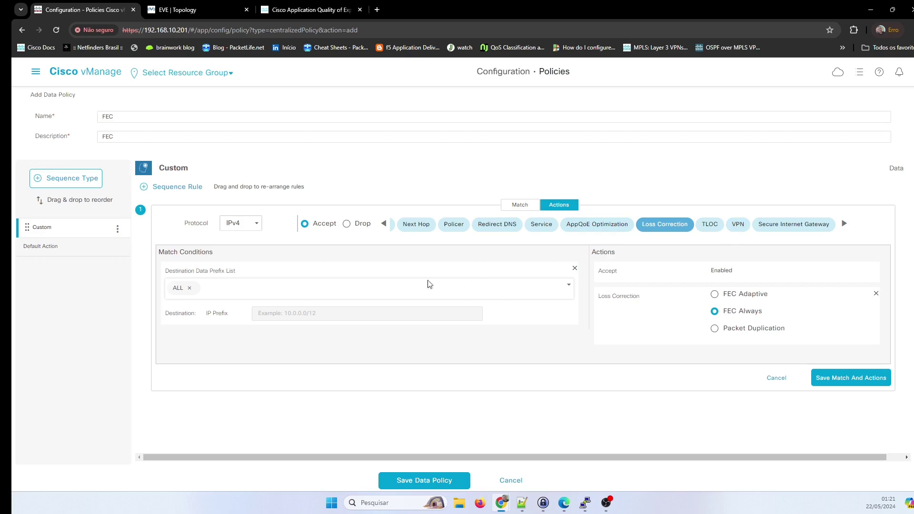
click(384, 225)
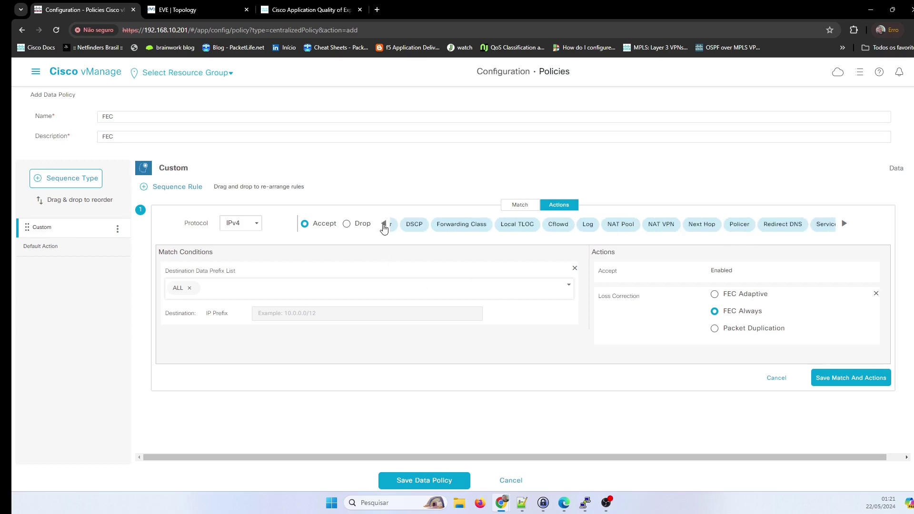
click(519, 227)
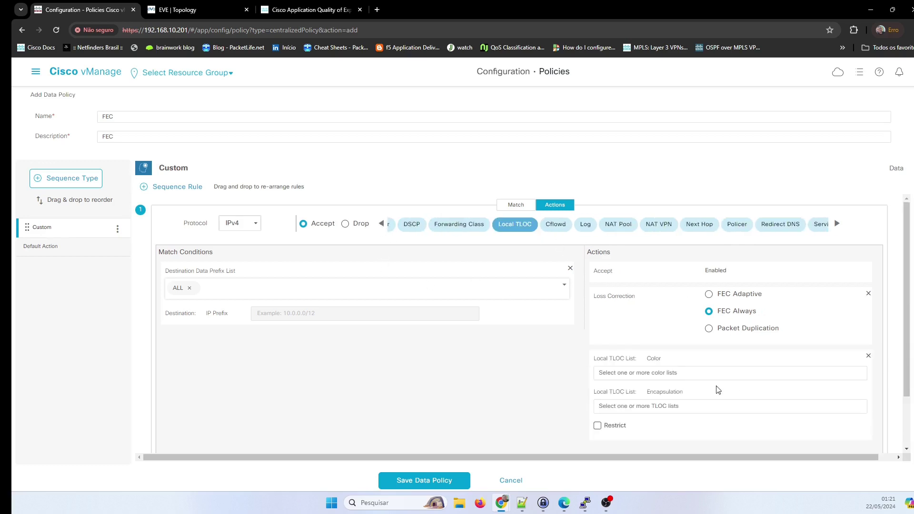
click(699, 374)
scroll(696, 430, down, 4)
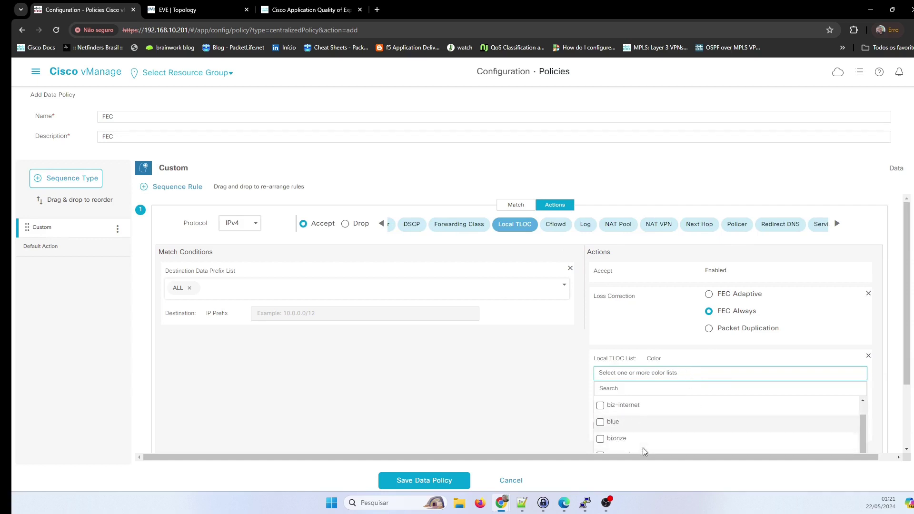
scroll(650, 432, down, 3)
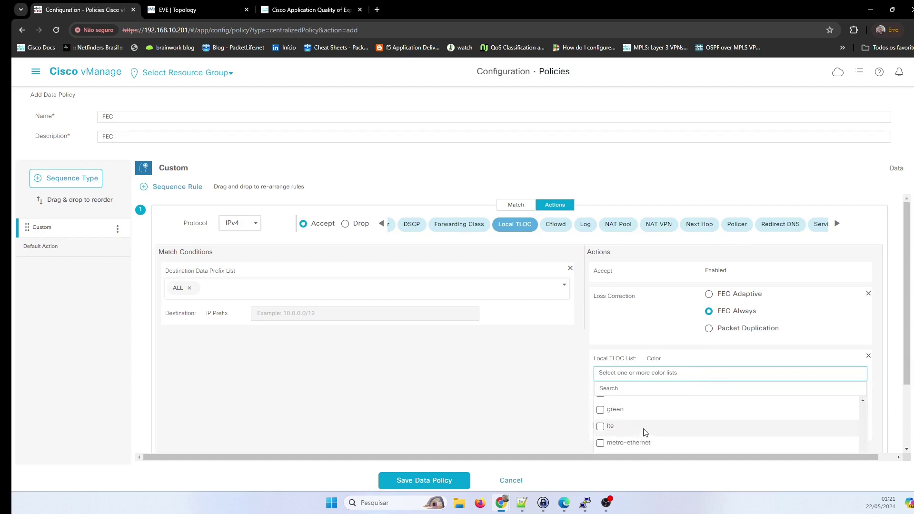
click(602, 413)
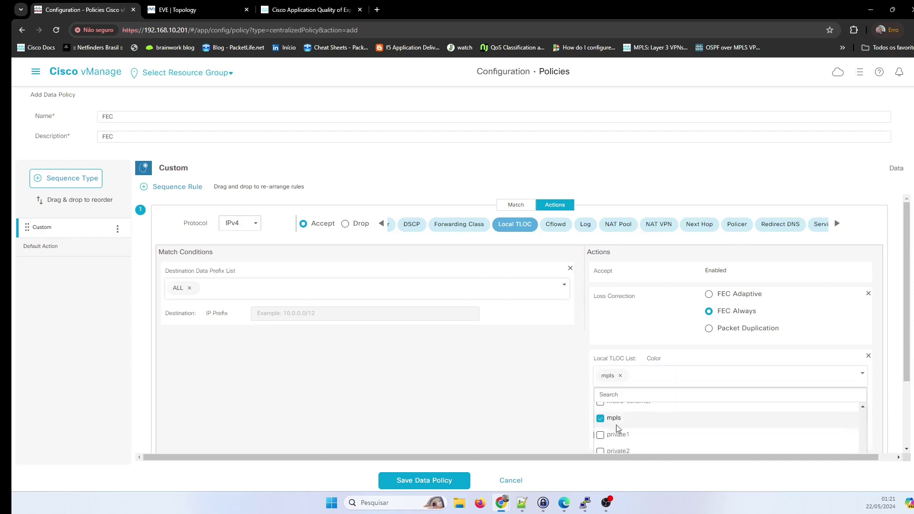
scroll(643, 431, up, 2)
scroll(647, 432, up, 5)
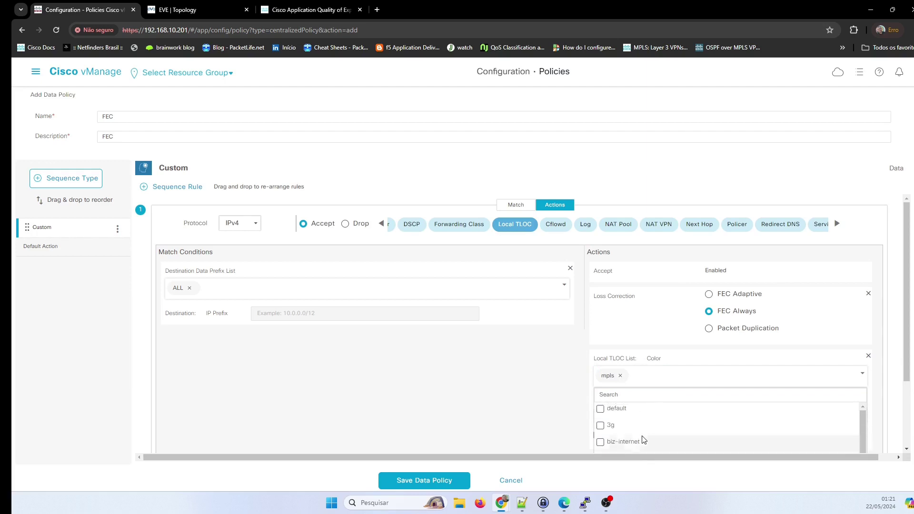
click(600, 442)
scroll(667, 427, down, 3)
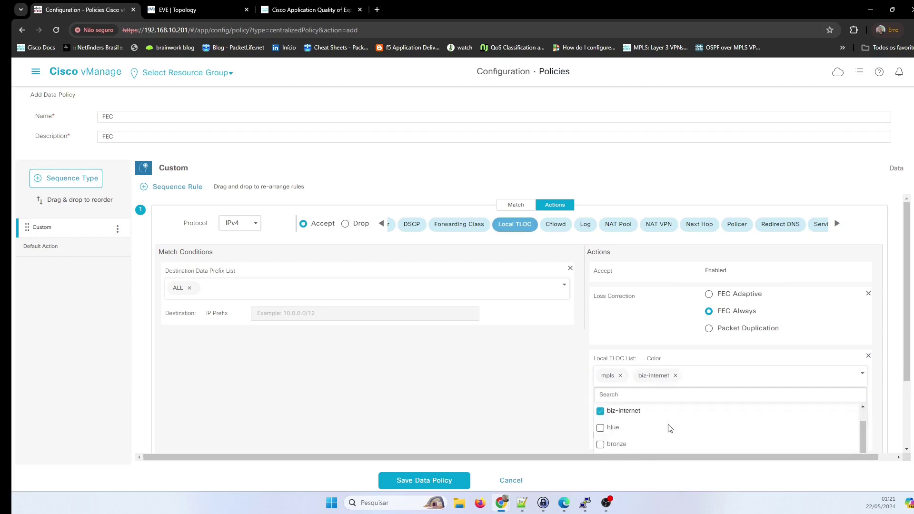
scroll(669, 429, down, 3)
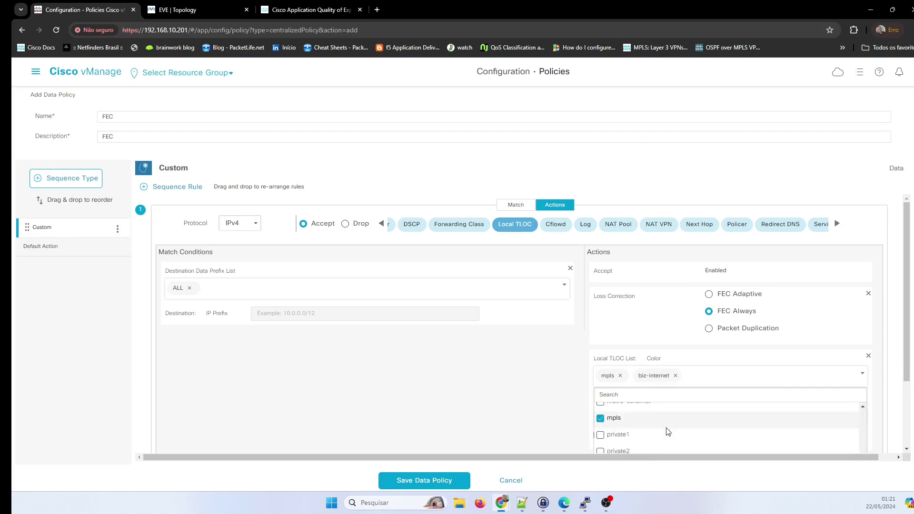
click(601, 436)
scroll(553, 420, down, 2)
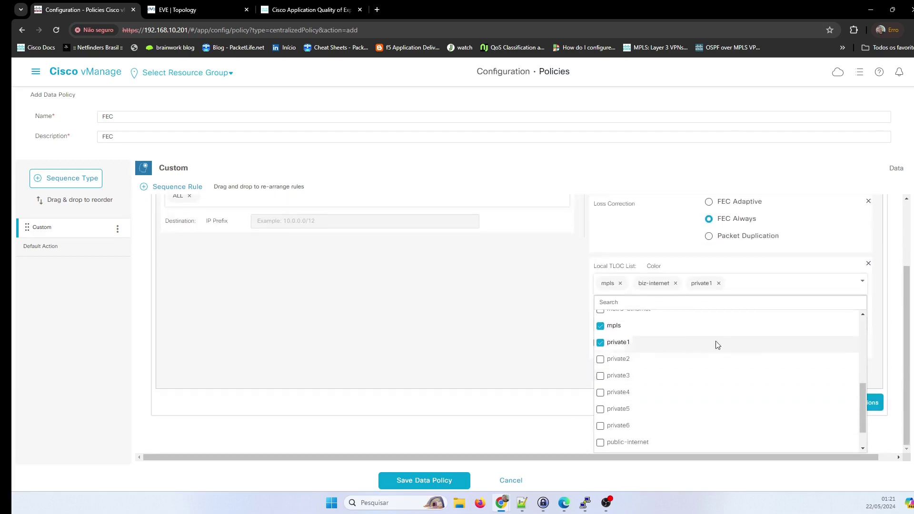
click(894, 311)
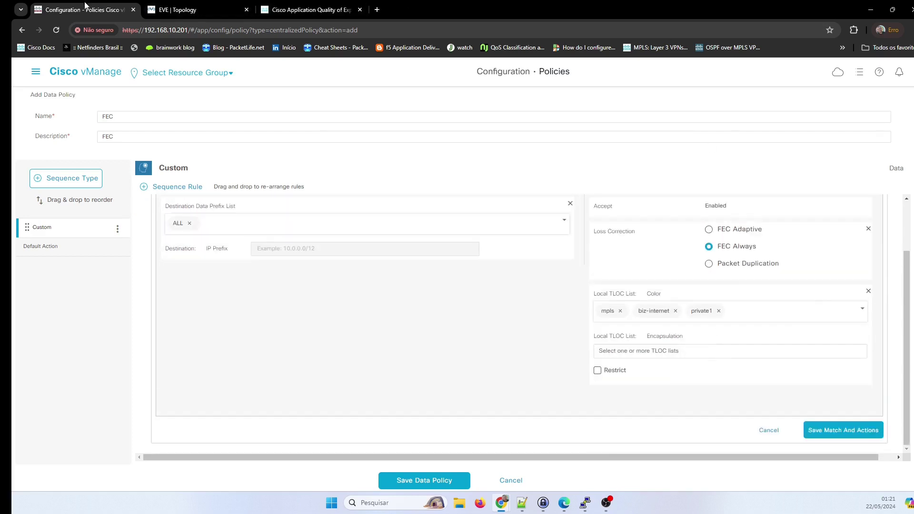
Set the Local TLOC encapsulation to IPSEC and save the rule.
click(208, 9)
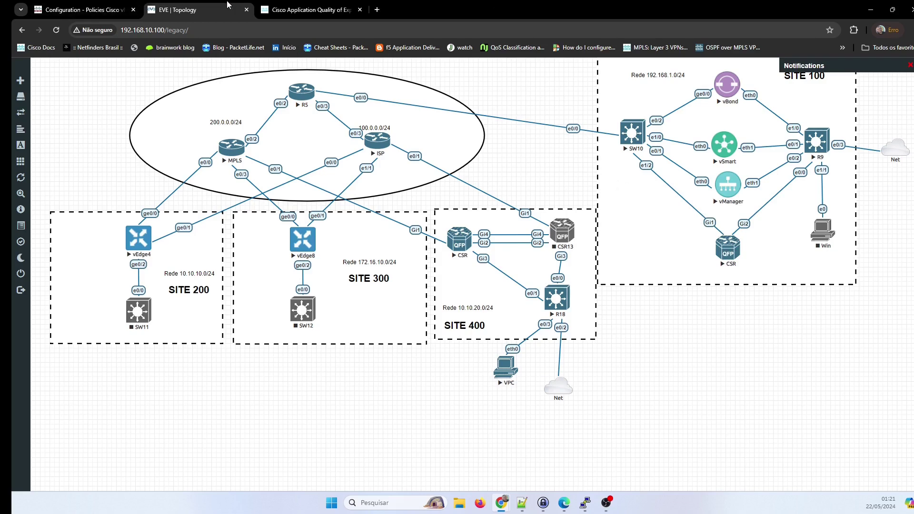
click(287, 9)
click(127, 4)
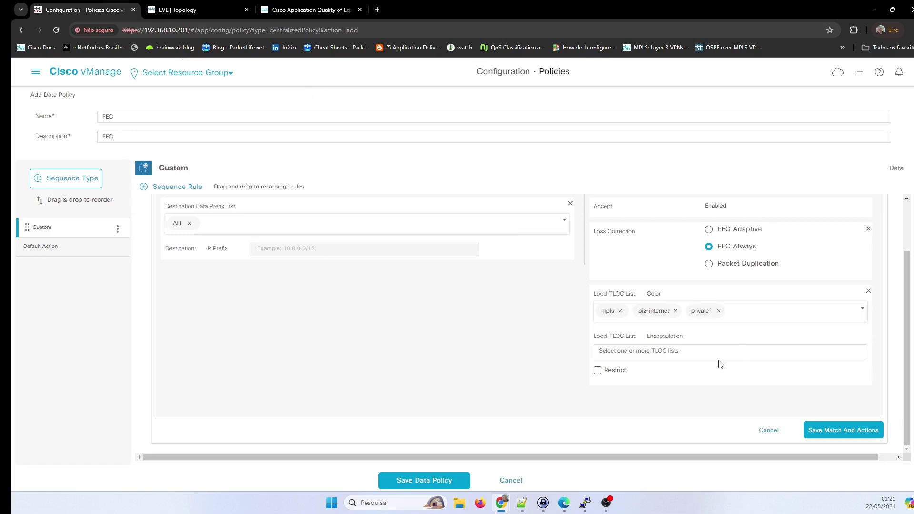
click(668, 352)
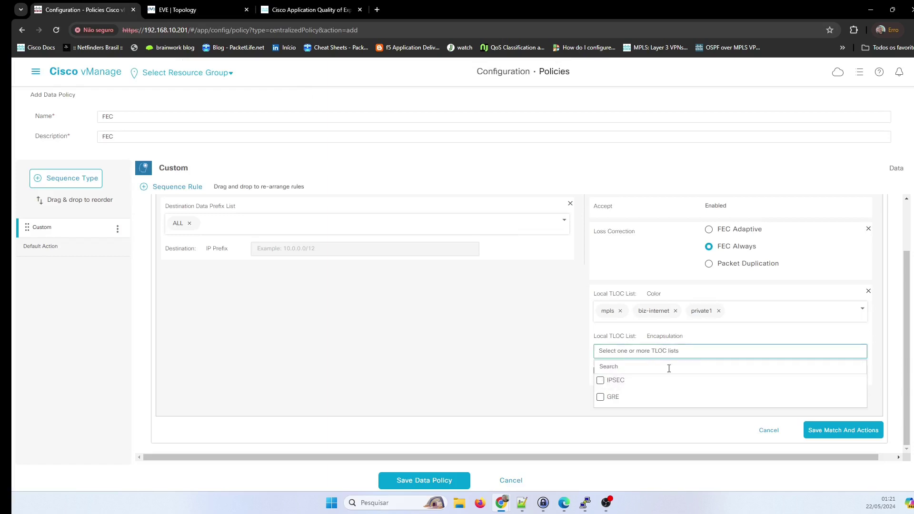
click(600, 380)
click(534, 371)
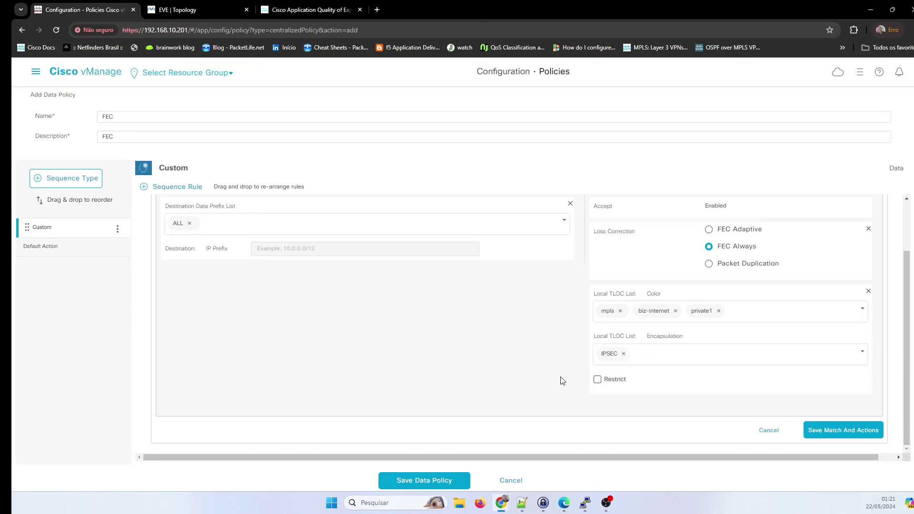
click(850, 435)
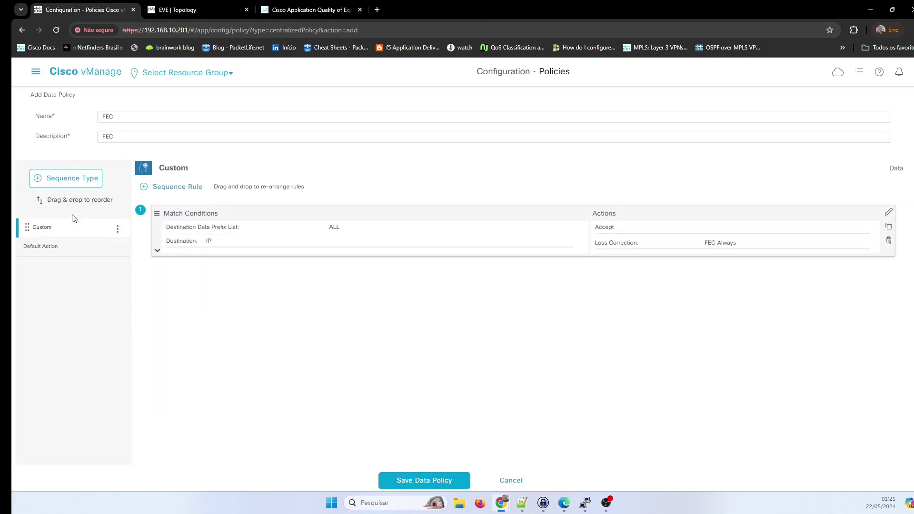
Change the Default Action from drop to Accept, then save the FEC data policy.
click(48, 249)
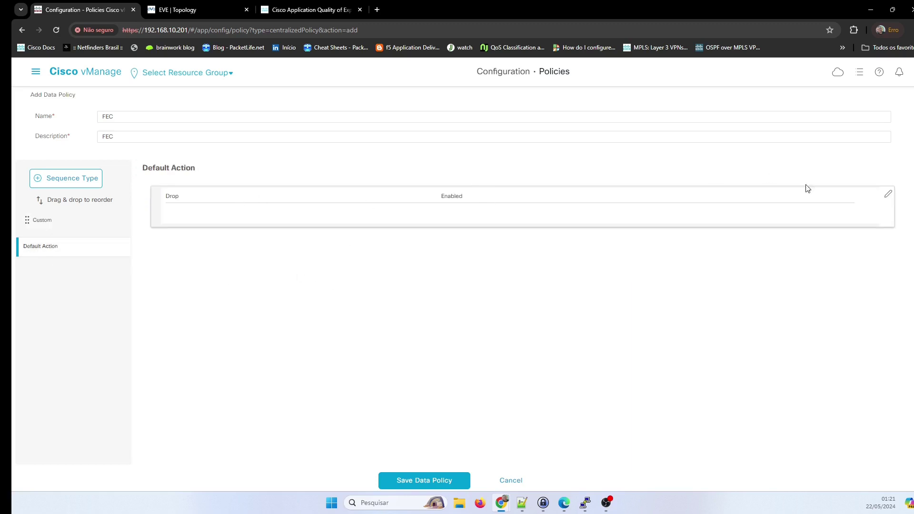
click(889, 193)
click(504, 208)
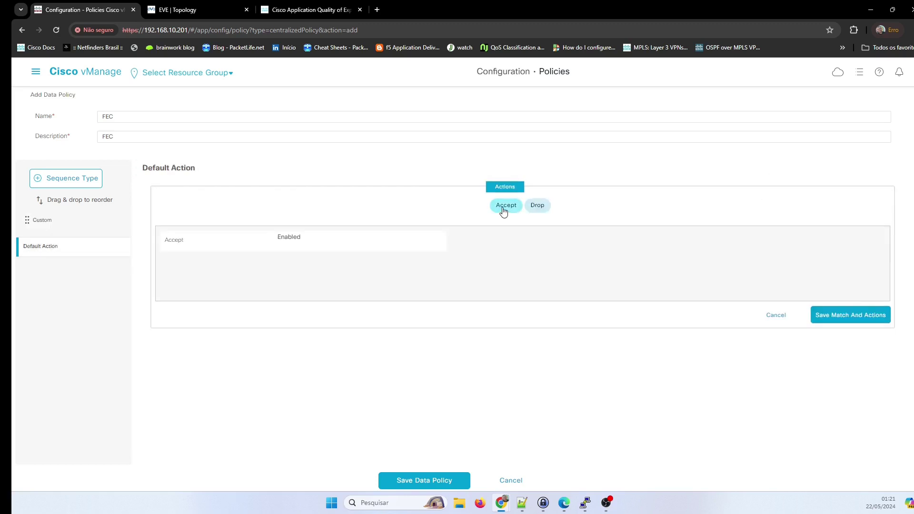
click(807, 315)
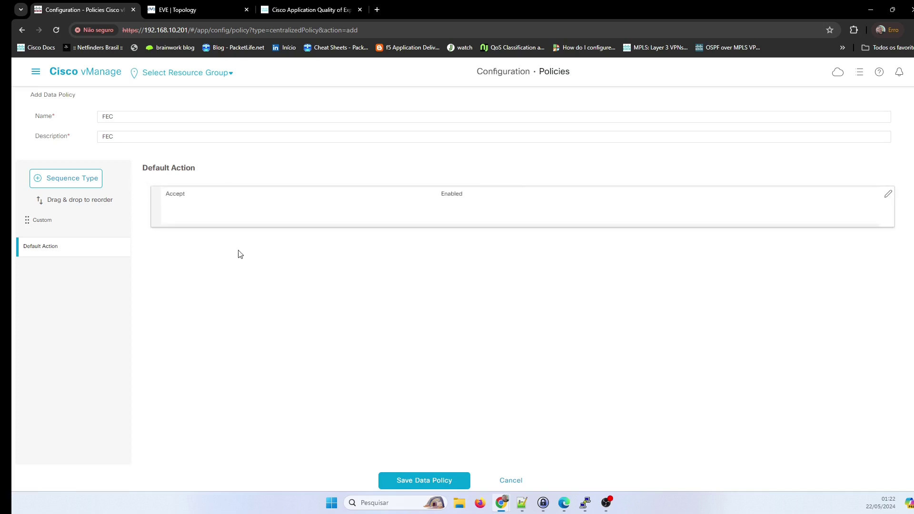
click(443, 481)
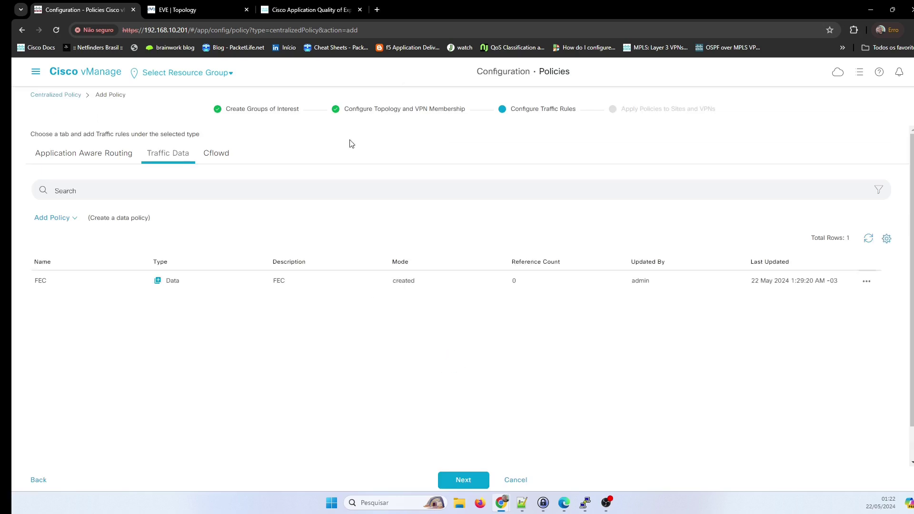
Advance to Apply Policies to Sites and VPNs, name and describe the policy 'FEC', and show Traffic Data.
click(462, 480)
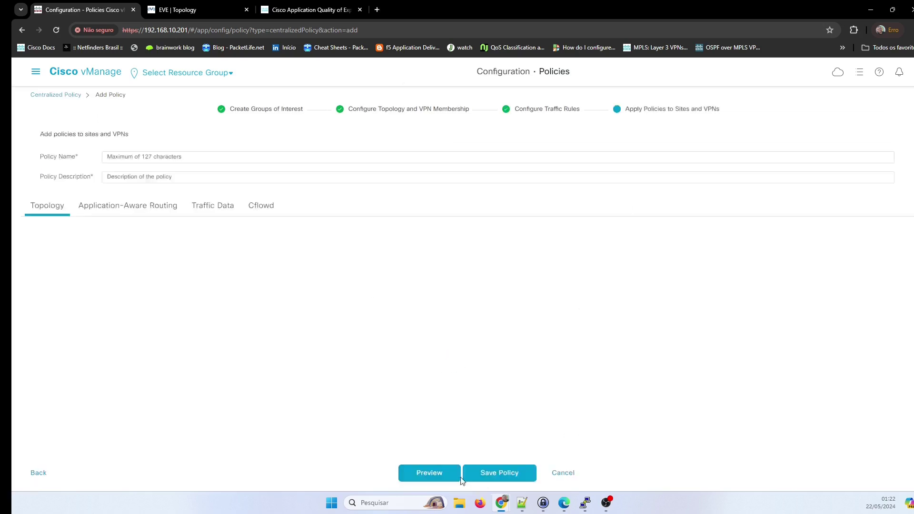
click(138, 155)
text(FEC)
click(137, 178)
text(F)
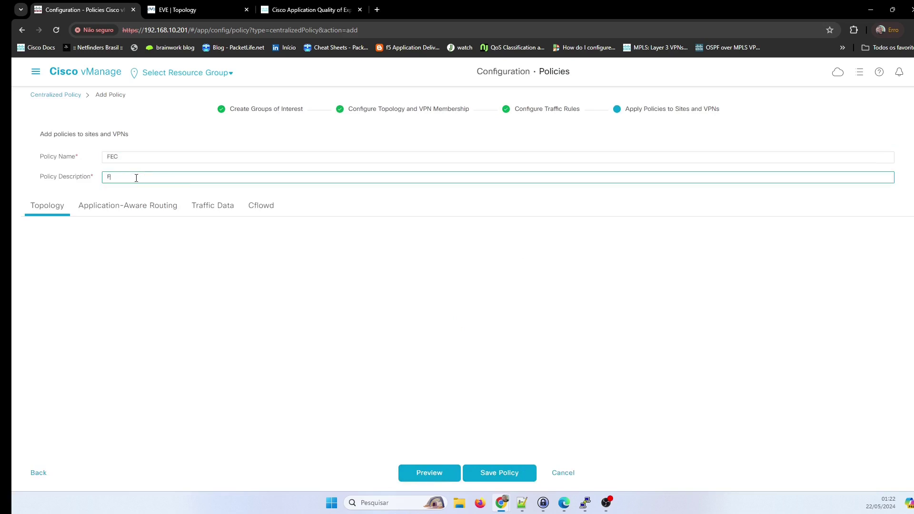
click(225, 270)
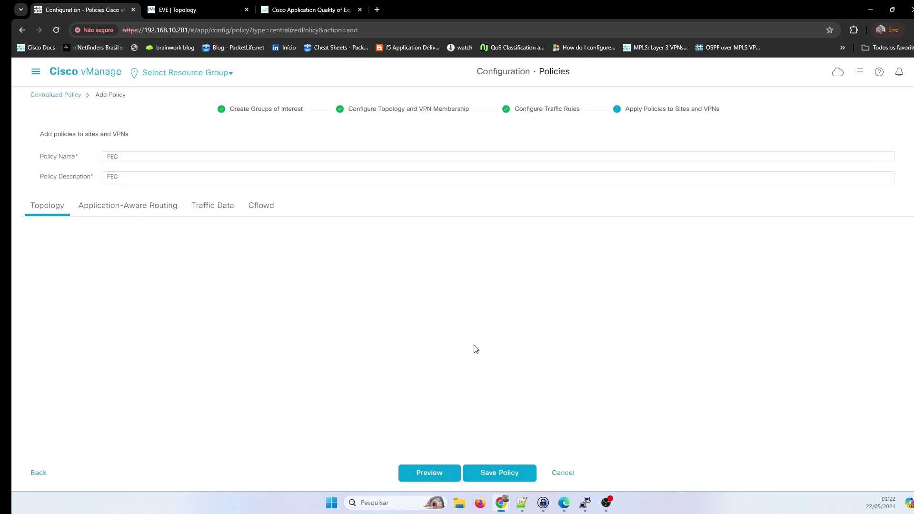
click(215, 207)
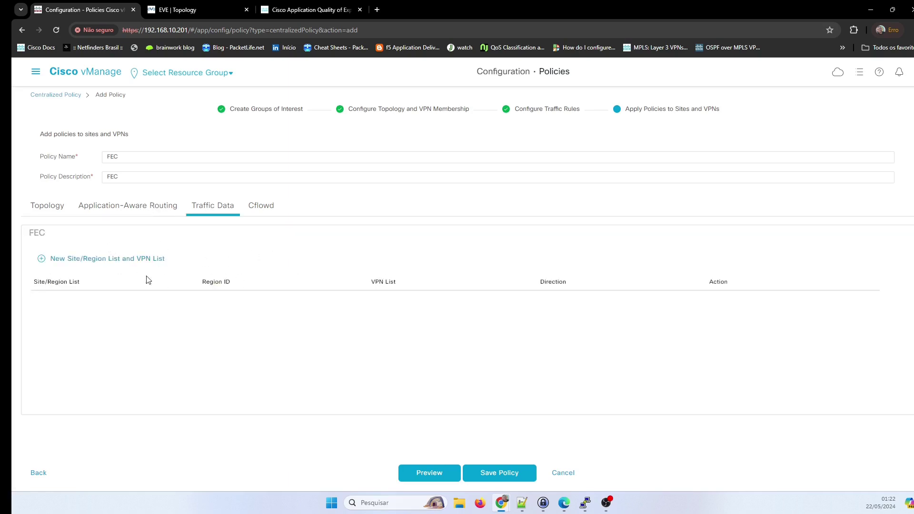
Start a new traffic data assignment and select the Branches and HUB site lists.
click(92, 259)
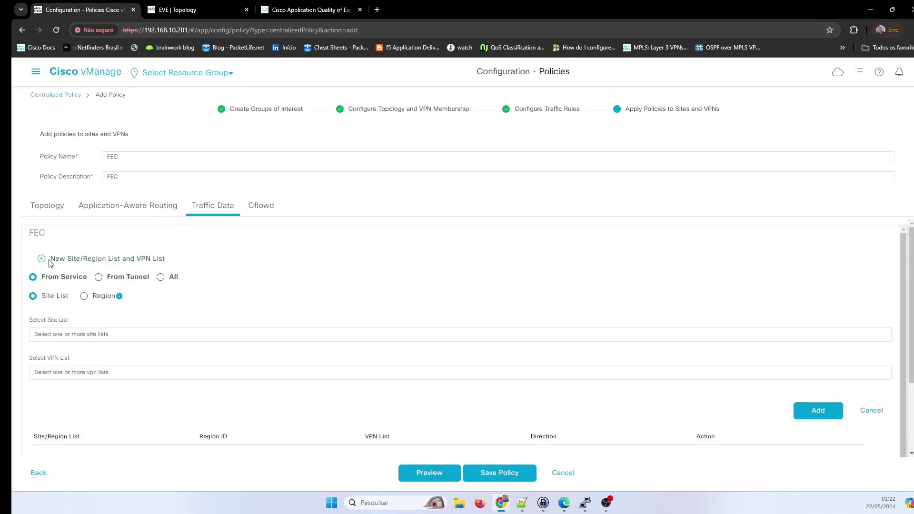
click(80, 334)
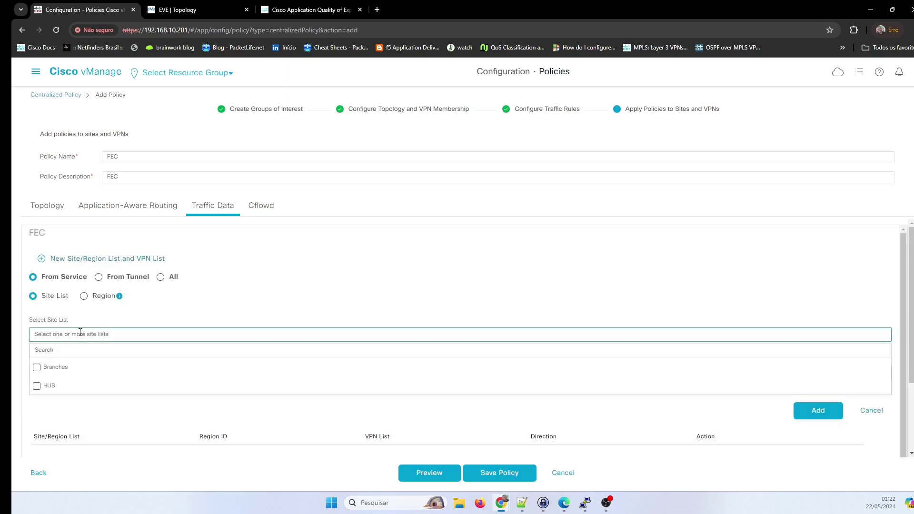
click(36, 368)
click(37, 392)
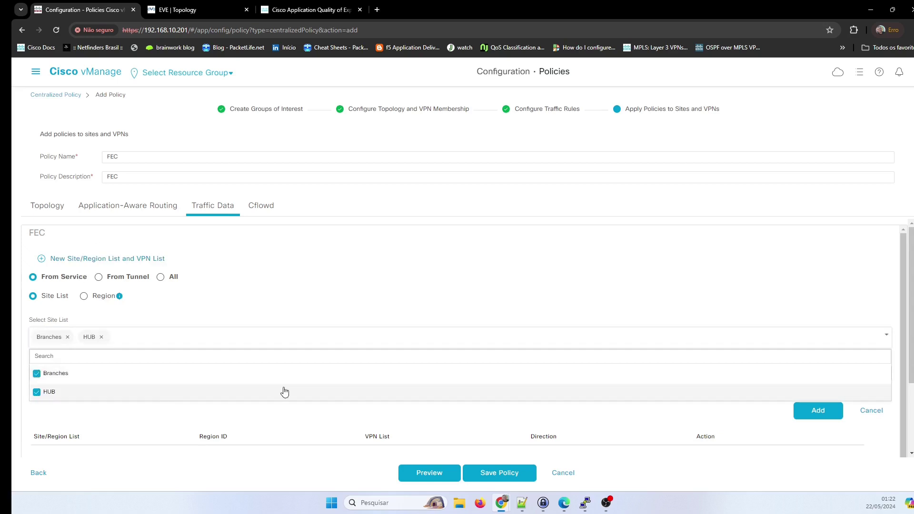
click(845, 275)
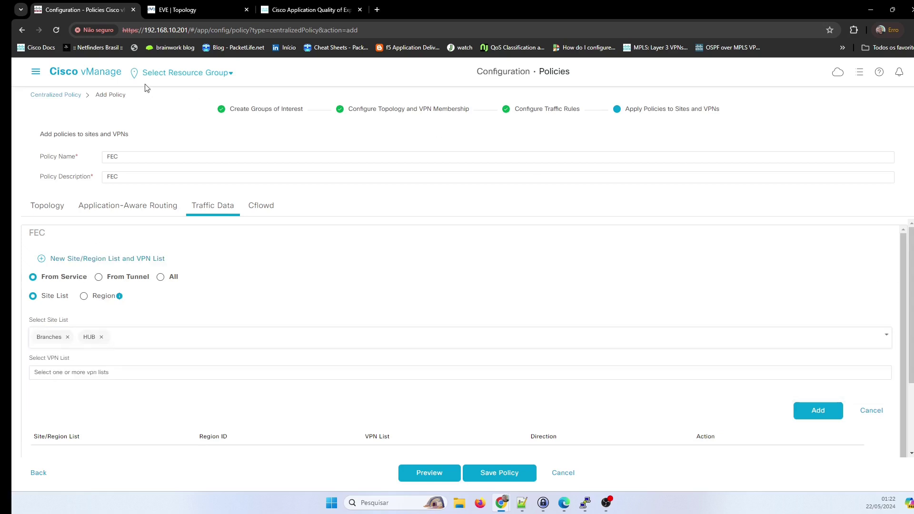
After checking the EVE topology, select VPN list VPN1 and add the Branches/HUB/VPN1 entry.
click(172, 10)
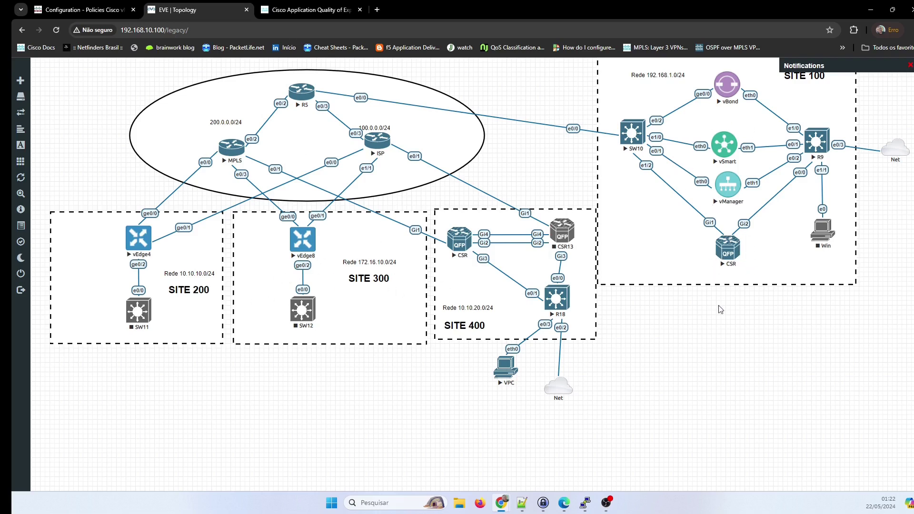
click(76, 10)
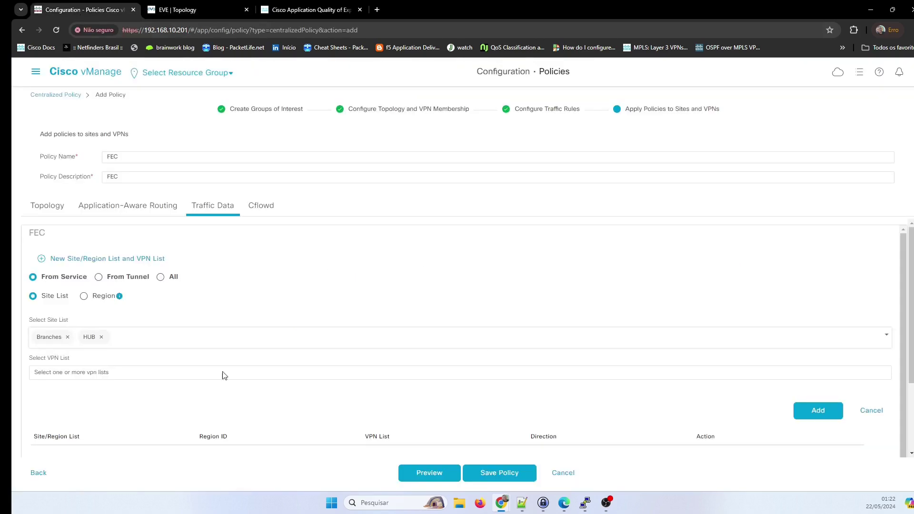
scroll(252, 330, down, 1)
click(92, 360)
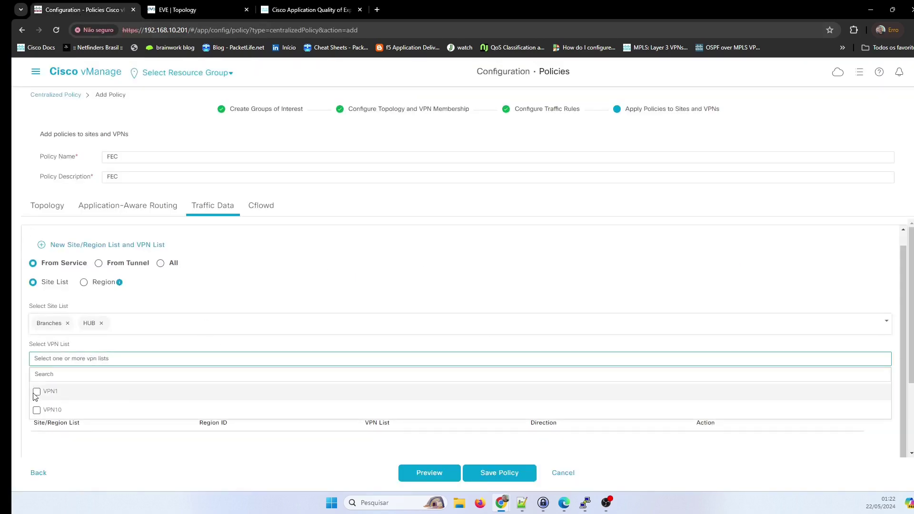
click(112, 391)
click(162, 470)
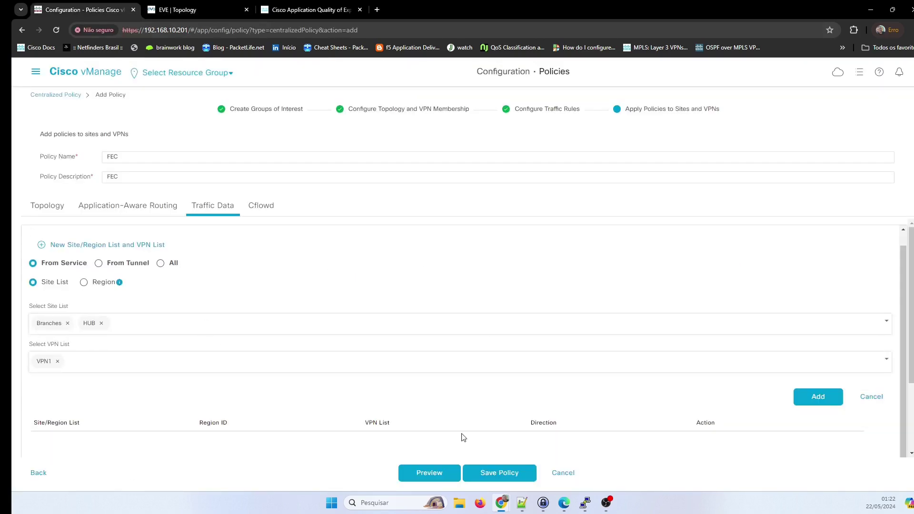
click(813, 397)
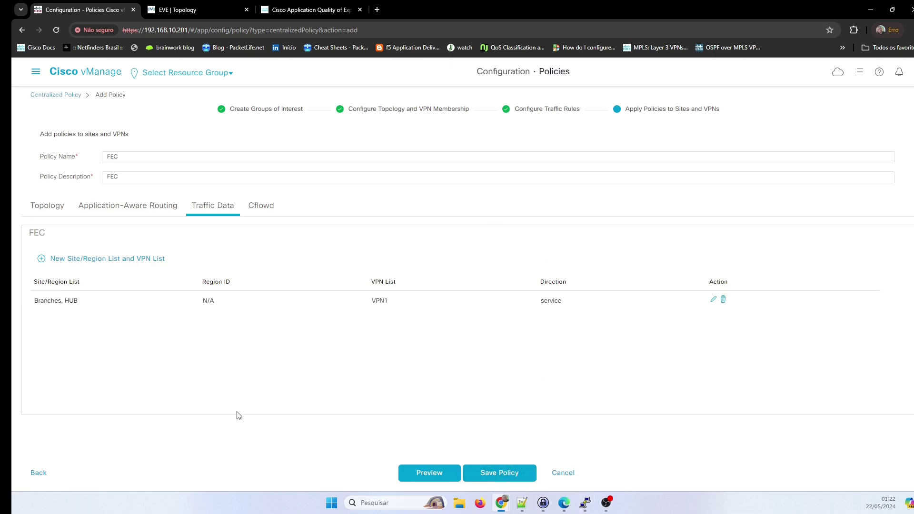
Review the sites in the Branches, HUB entry and save the FEC policy.
click(183, 301)
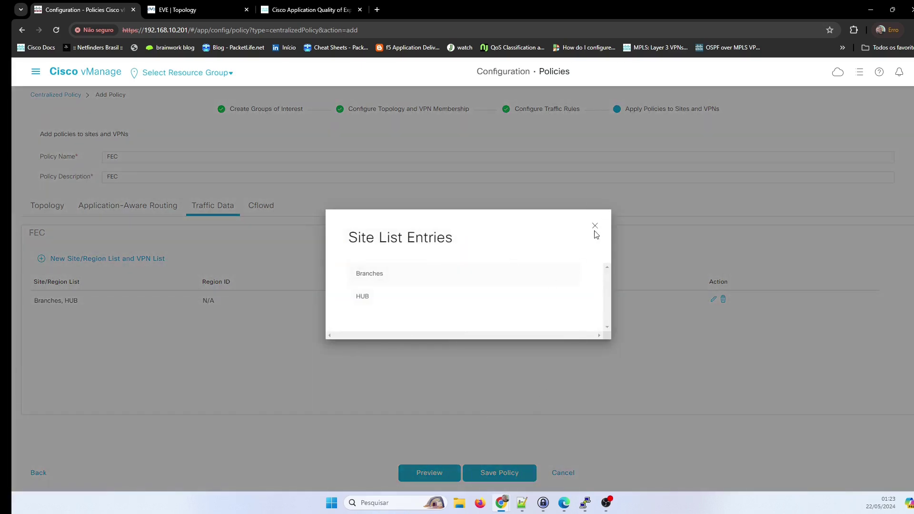
click(595, 226)
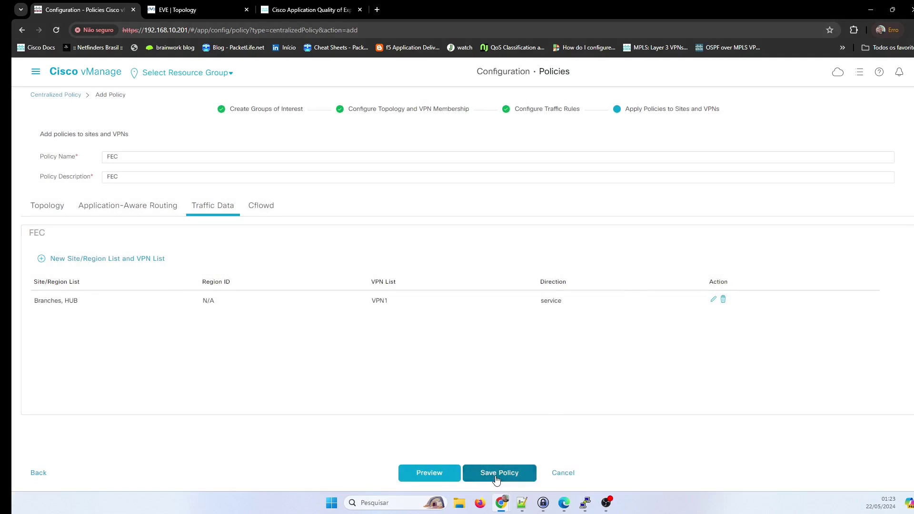
click(495, 477)
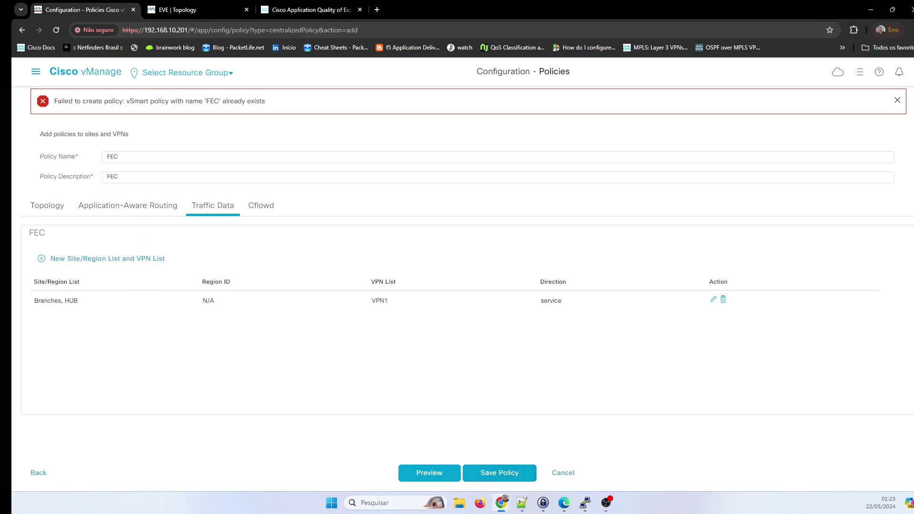
Dismiss the 'FEC already exists' error and return to the Centralized Policy list.
click(898, 101)
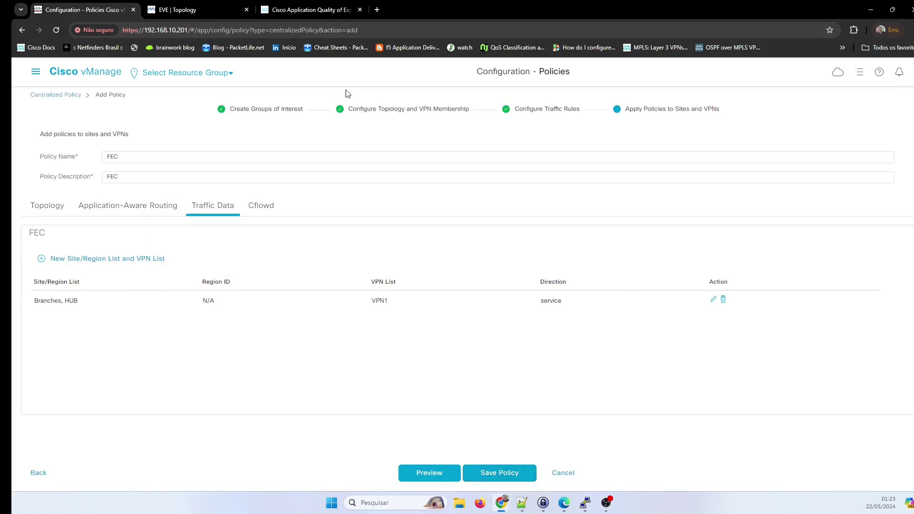
click(69, 98)
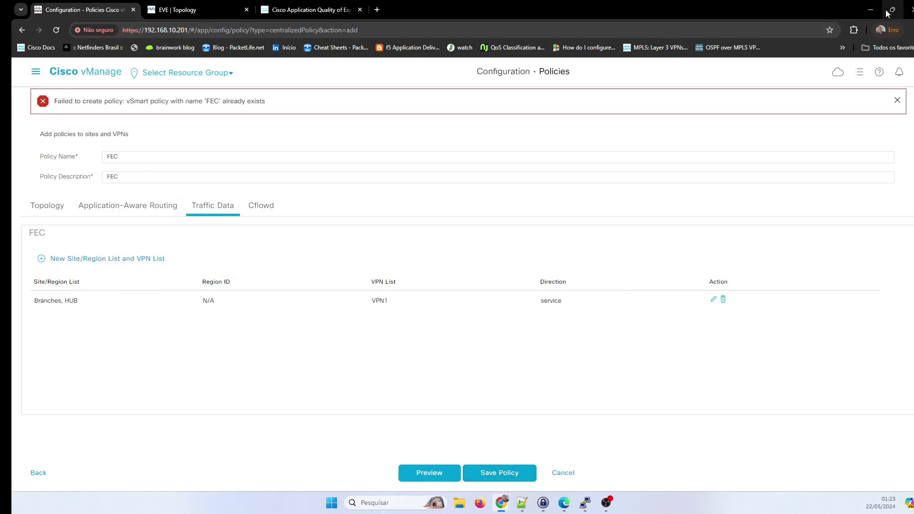
click(898, 101)
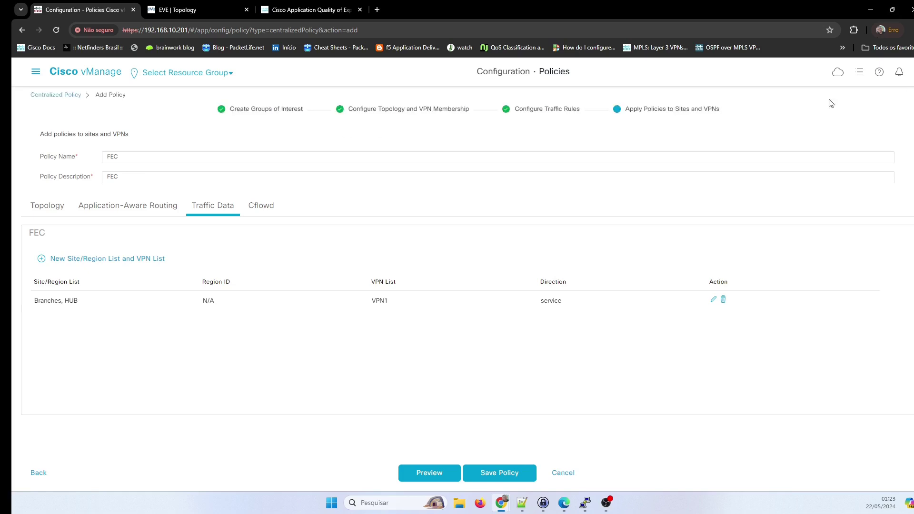
click(67, 97)
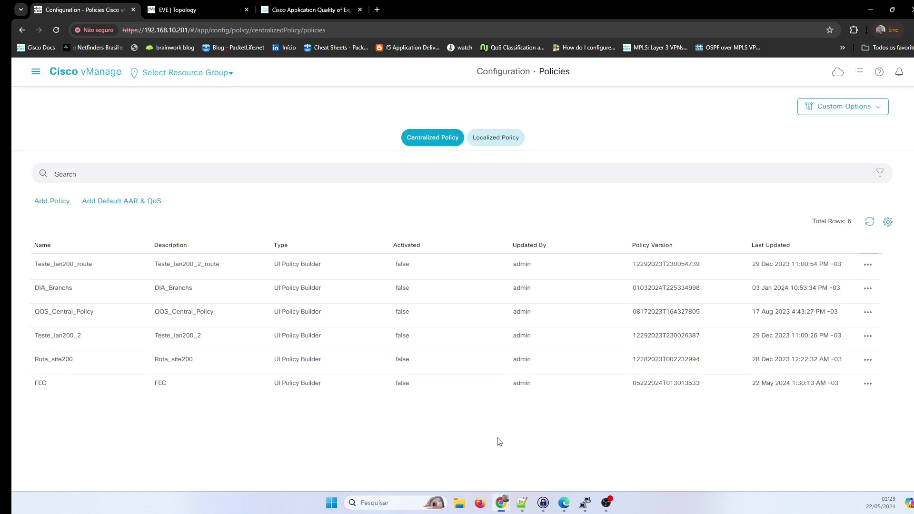
Activate the FEC policy and view the Push vSmart Policy task log.
click(869, 384)
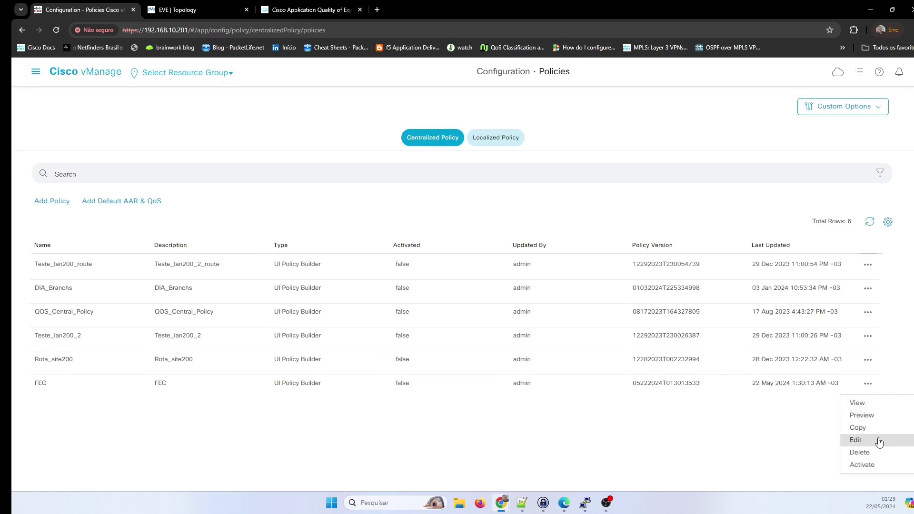
click(870, 465)
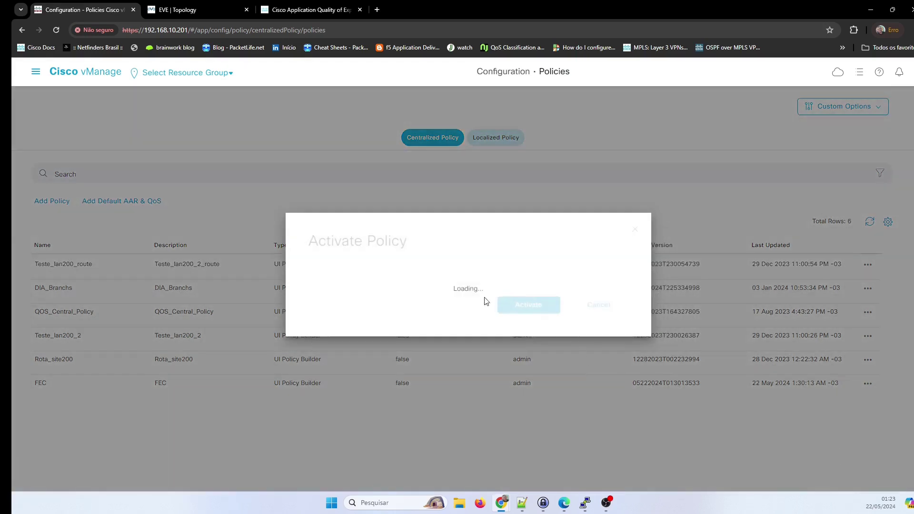
click(514, 316)
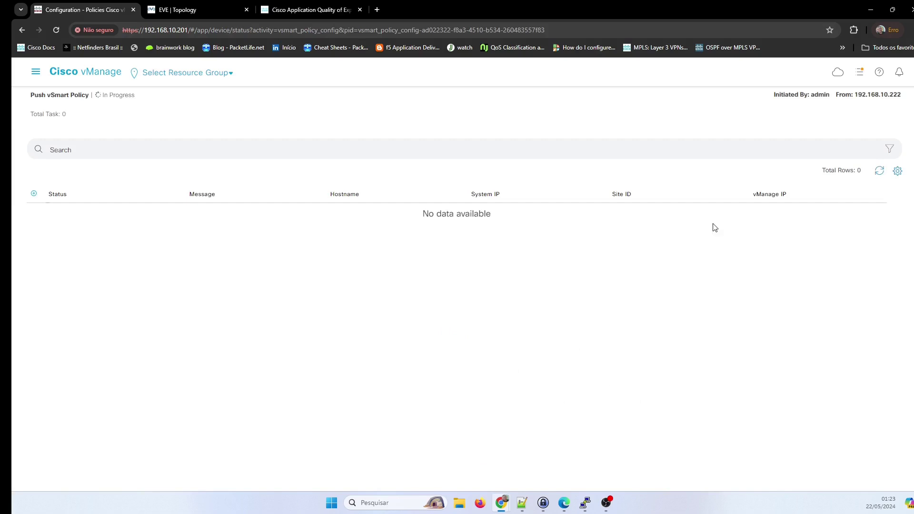
click(879, 170)
click(34, 213)
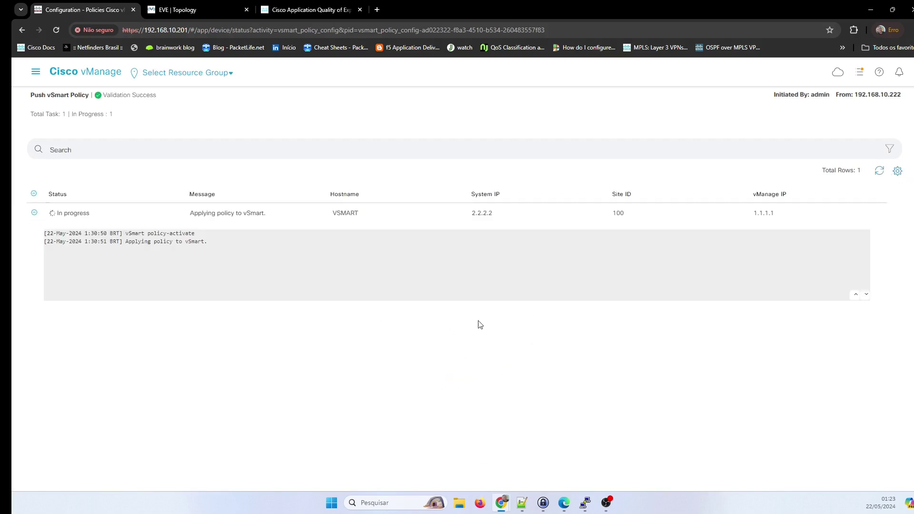
Bring the CSR router console up on the right and wake it for a login prompt.
mouse_move(586, 503)
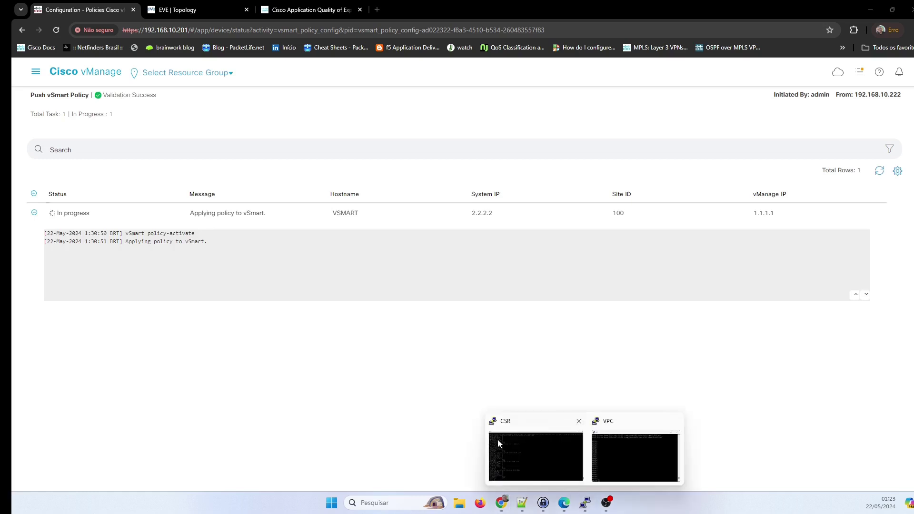
click(521, 465)
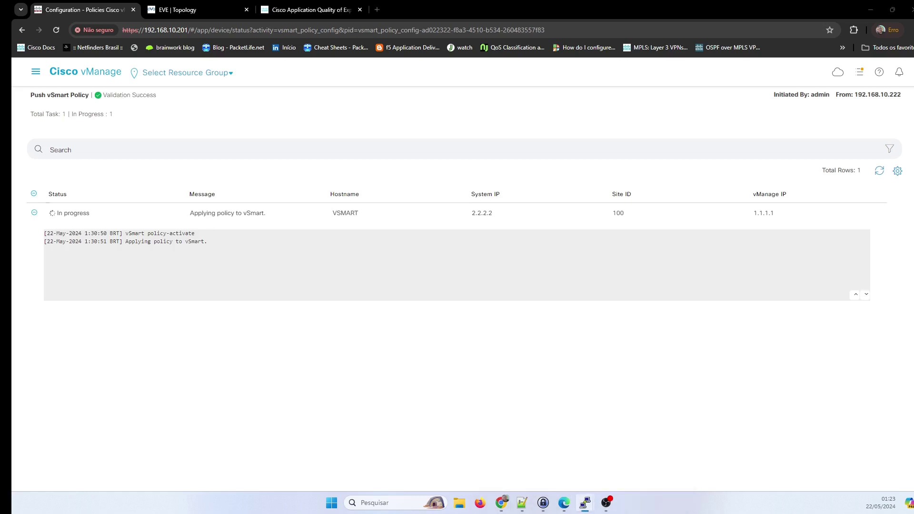
drag(381, 261, 654, 278)
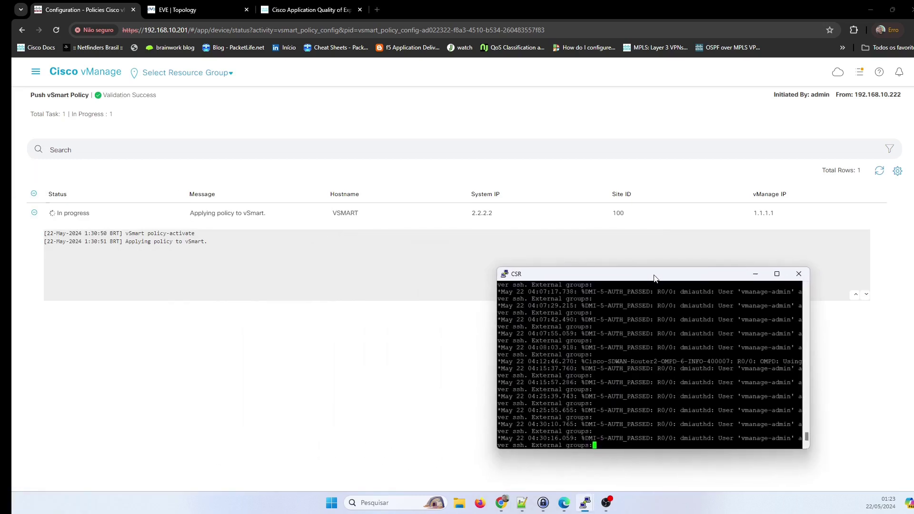
key(Return)
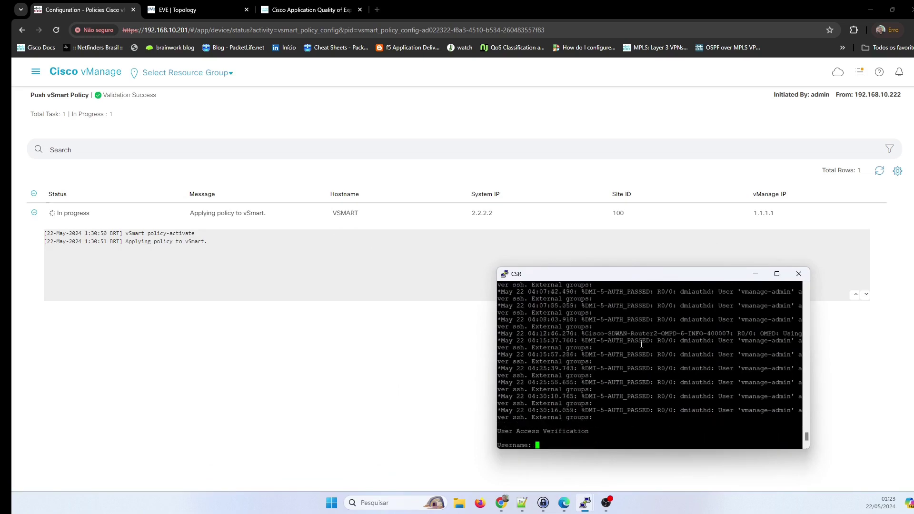
Snap the CSR console to the right half, log in to Router2, and enter privileged mode with en.
key(super+Right)
key(Escape)
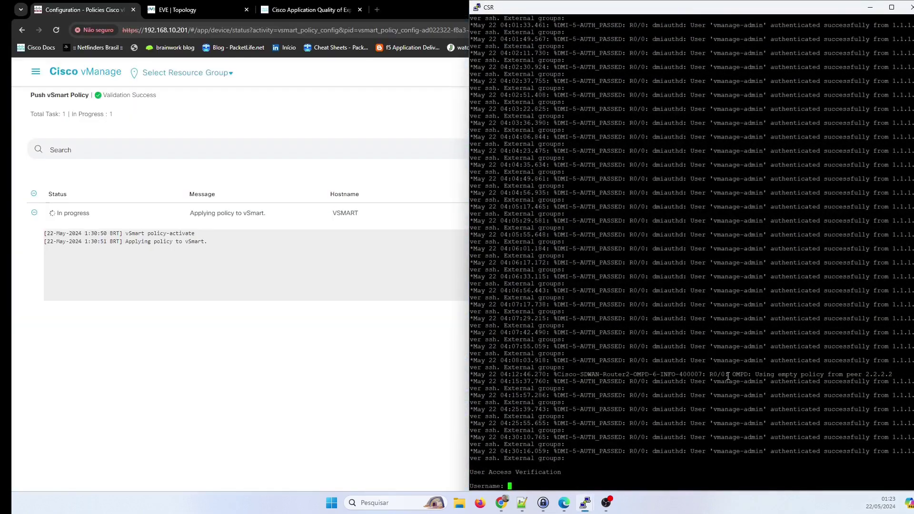
text(admin)
key(Return)
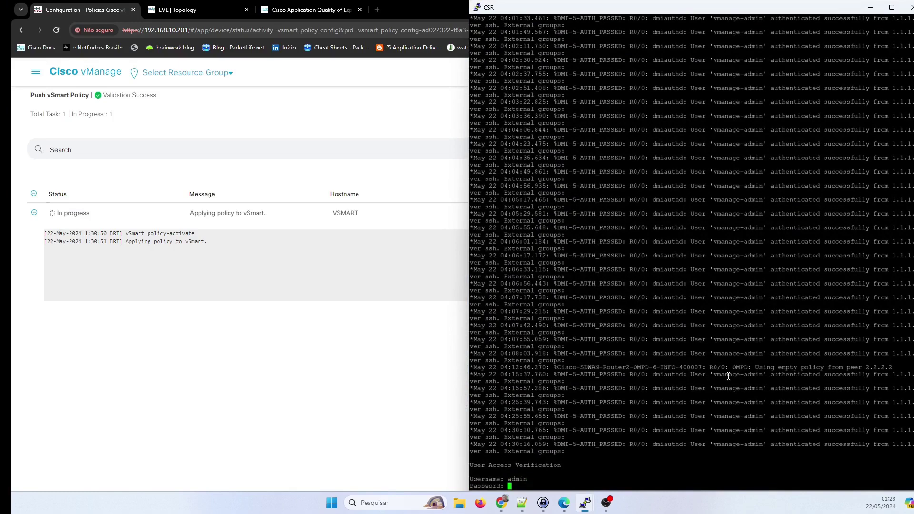
text(admin)
key(Return)
text(en)
key(Return)
key(Return)
Run show sdwan policy from-vsmart on Router2, then return to the vManage push status.
text(sh)
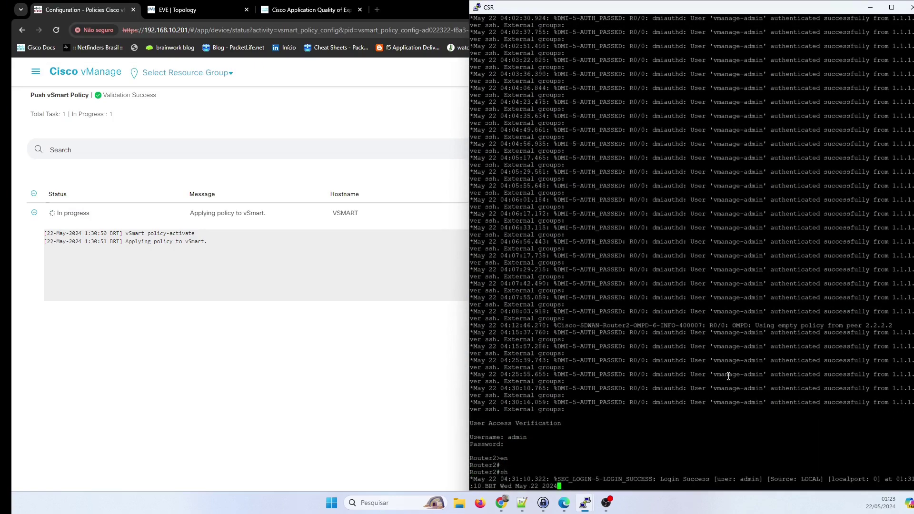
text(ow )
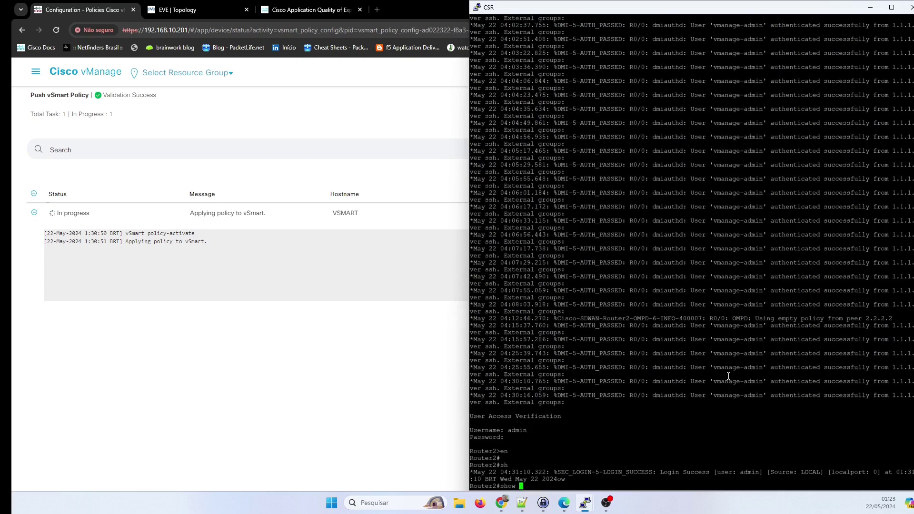
text(poli)
key(Tab)
text(fro)
key(Tab)
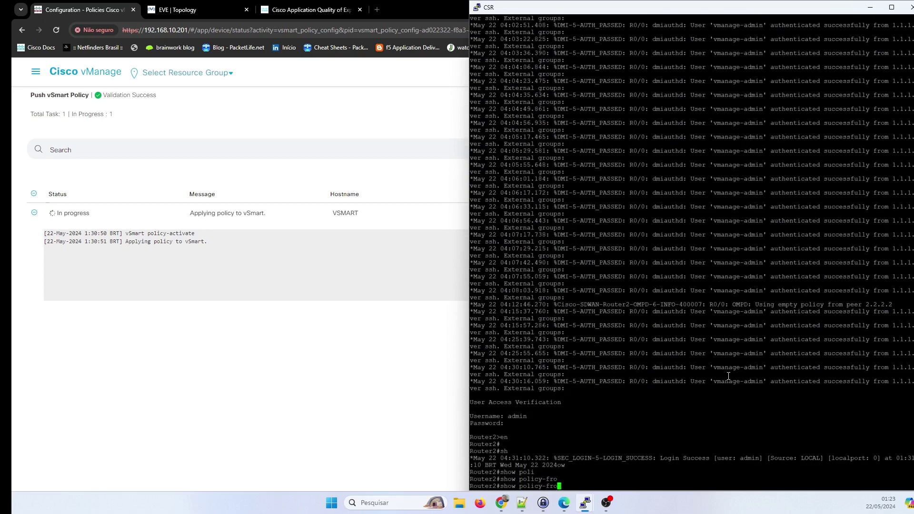
key(BackSpace)
key(BackSpace)
key(BackSpace)
text(fro)
key(Return)
key(BackSpace)
key(BackSpace)
key(BackSpace)
key(BackSpace)
key(BackSpace)
key(BackSpace)
key(BackSpace)
key(BackSpace)
key(BackSpace)
key(BackSpace)
text(sdw)
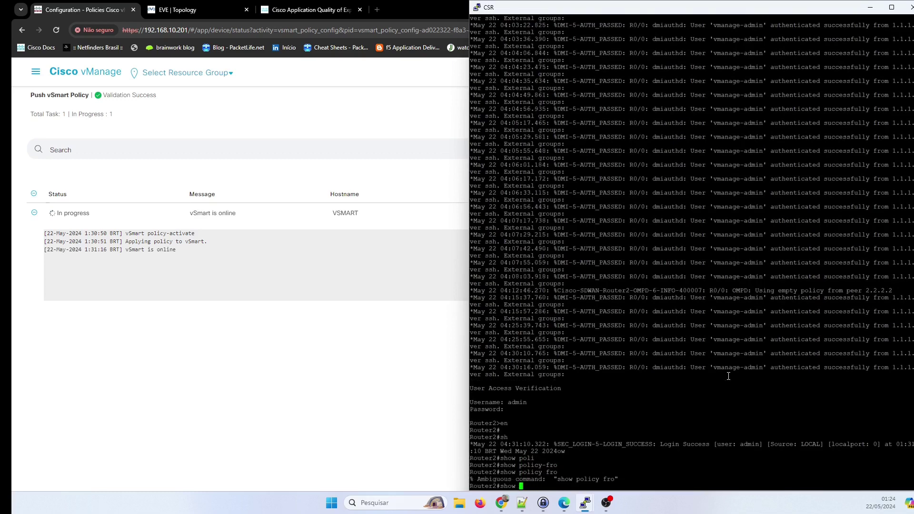
key(Tab)
text(poli)
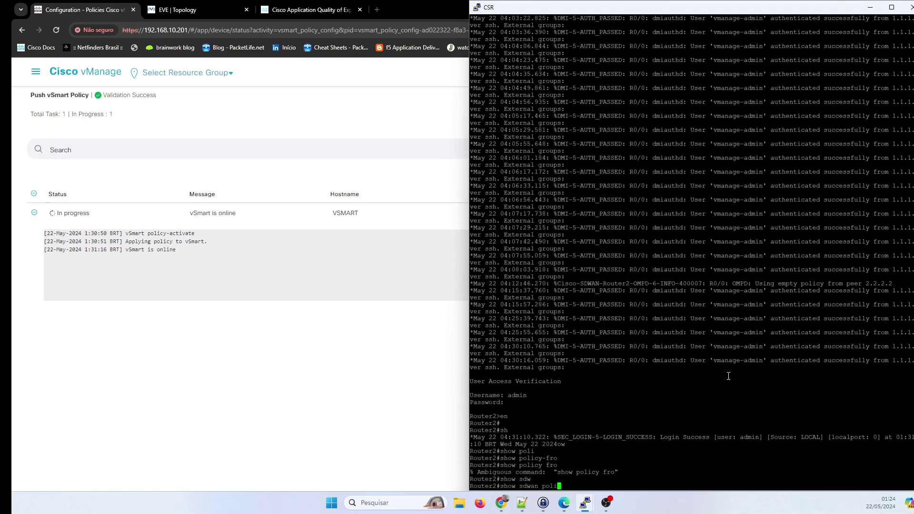
key(Tab)
text(fro)
key(Tab)
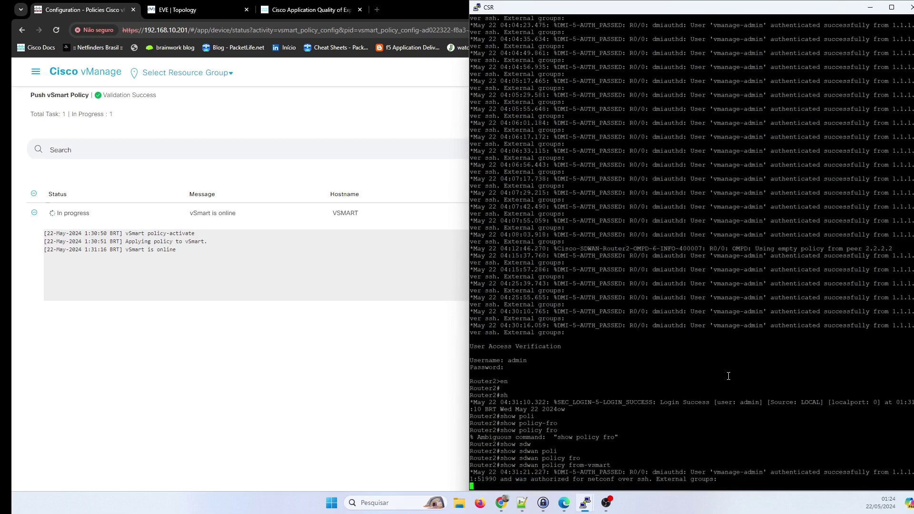
click(243, 333)
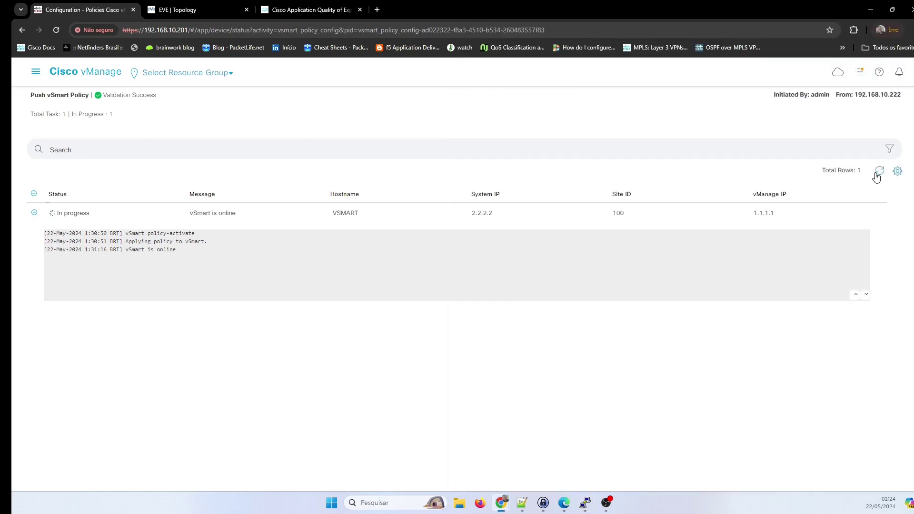
Refresh the vSmart push status and bring up the VPC console on the right.
click(877, 175)
mouse_move(585, 503)
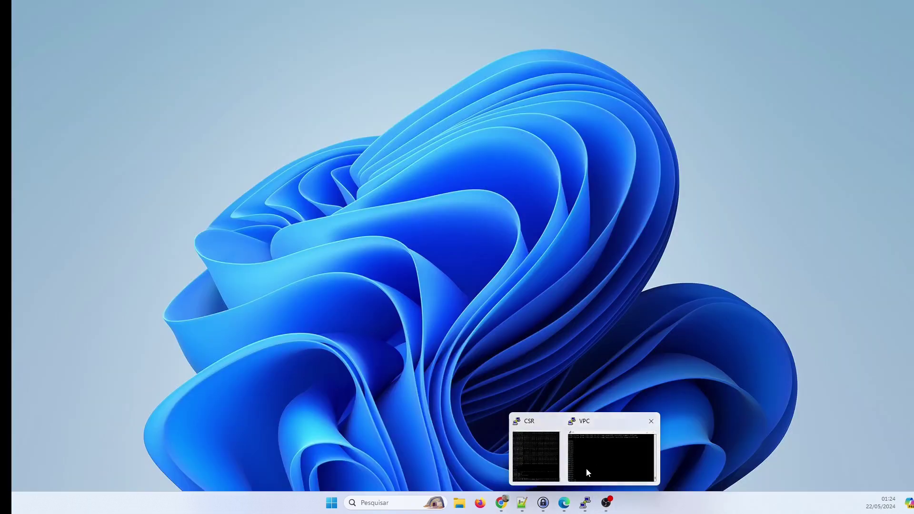
click(587, 468)
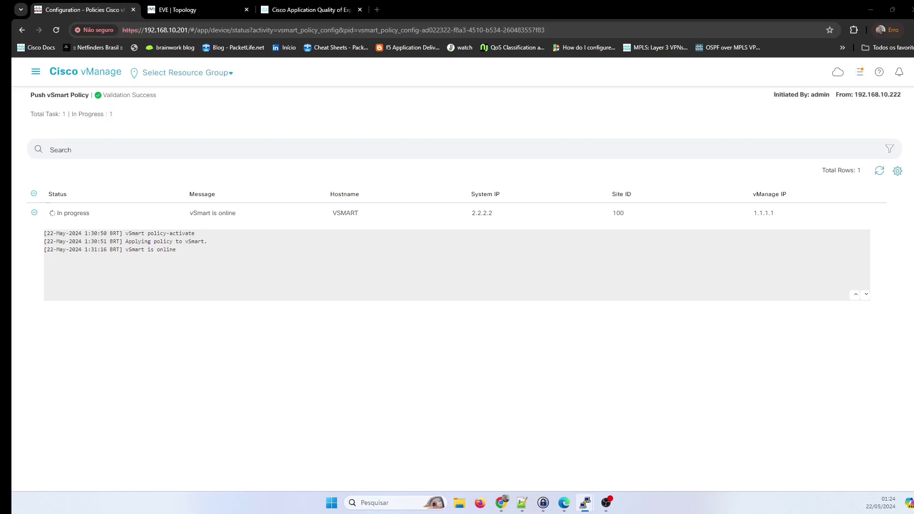
drag(394, 264, 516, 275)
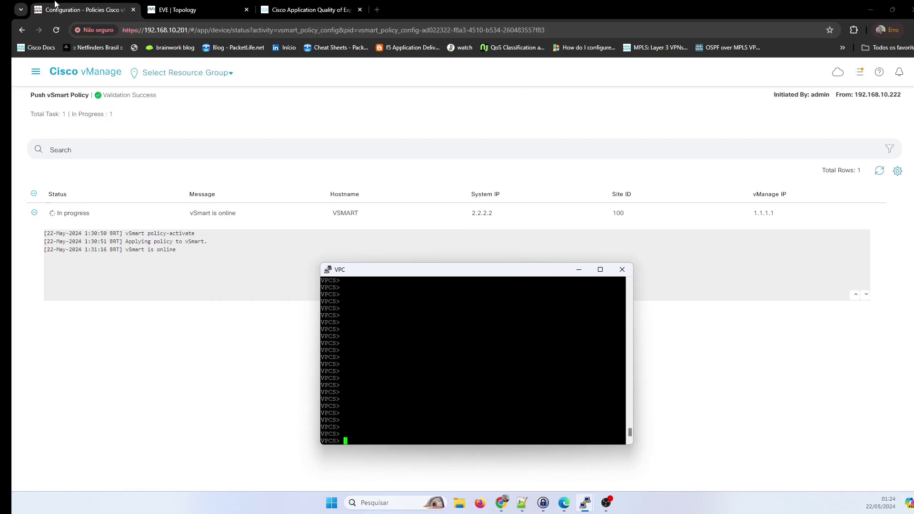
Check the EVE topology, then return to vManage's push status showing Success.
click(55, 4)
click(177, 9)
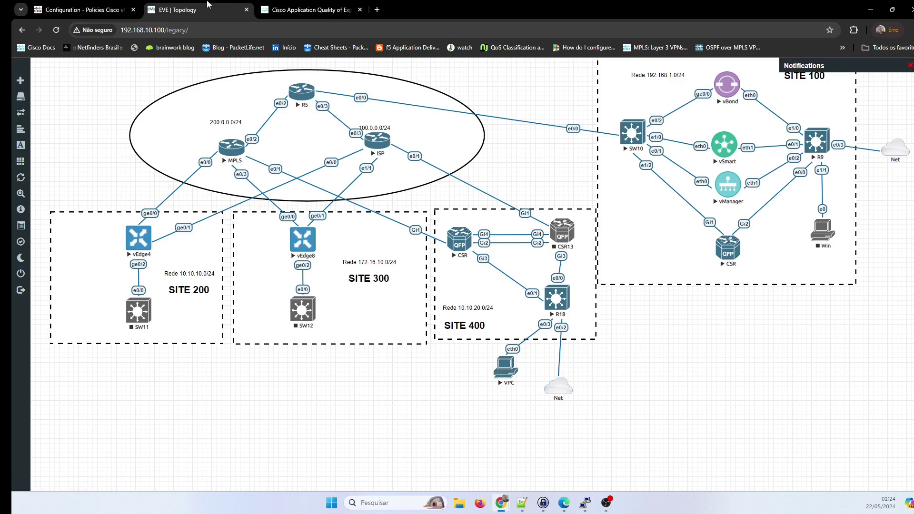
click(117, 4)
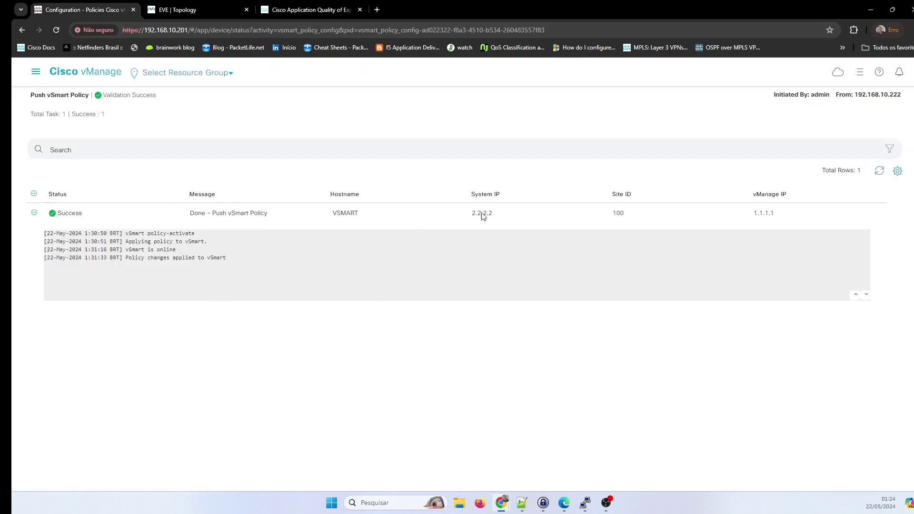
mouse_move(585, 503)
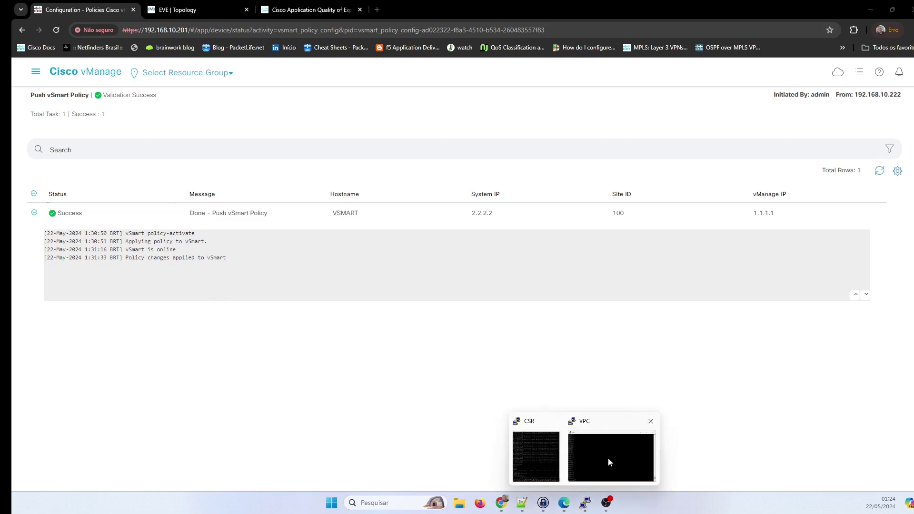
click(547, 466)
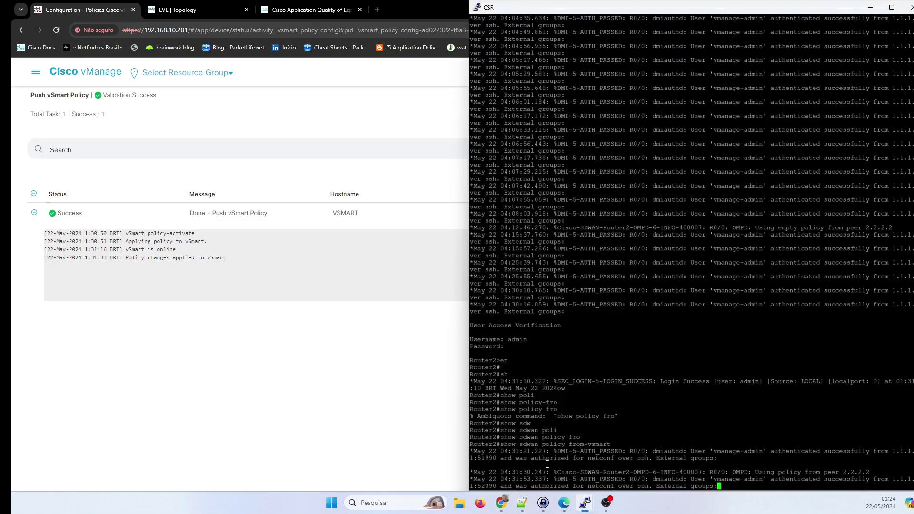
click(446, 425)
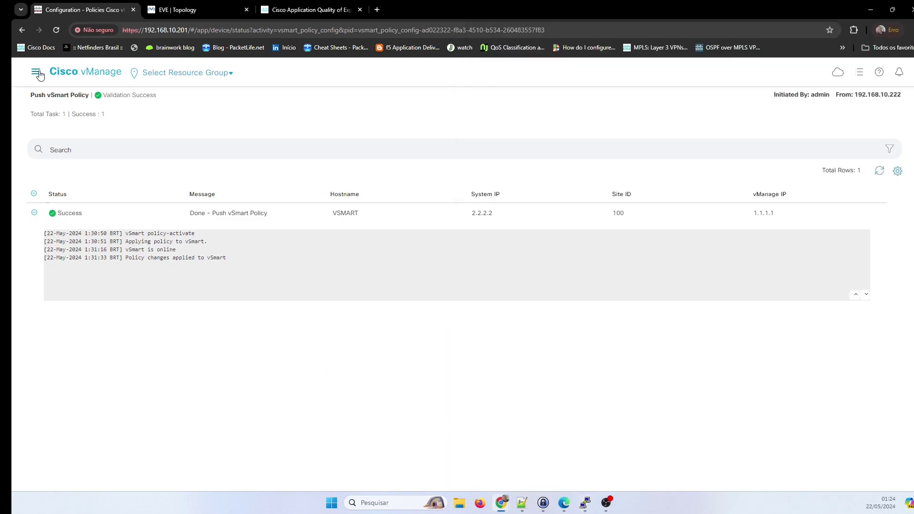
Open Monitor > Devices listing all 8 devices, then raise the Router2 console beside it.
click(36, 73)
click(72, 110)
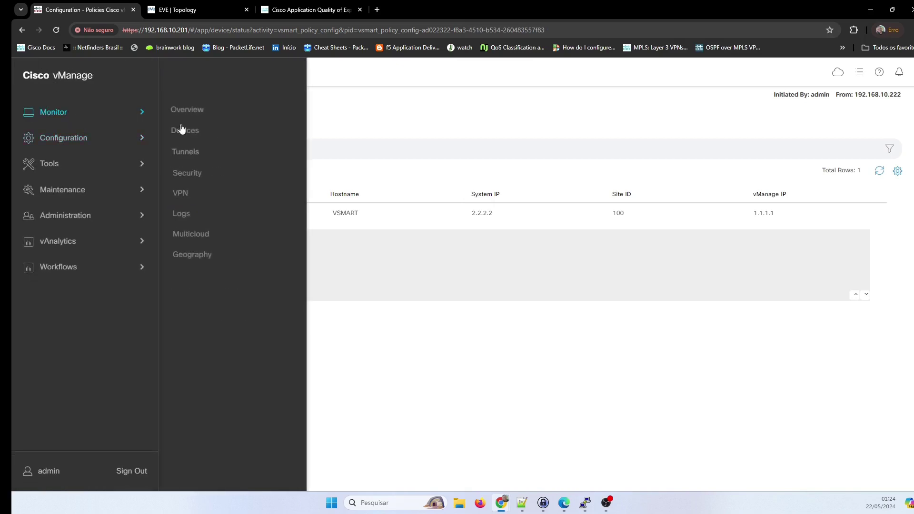
click(184, 130)
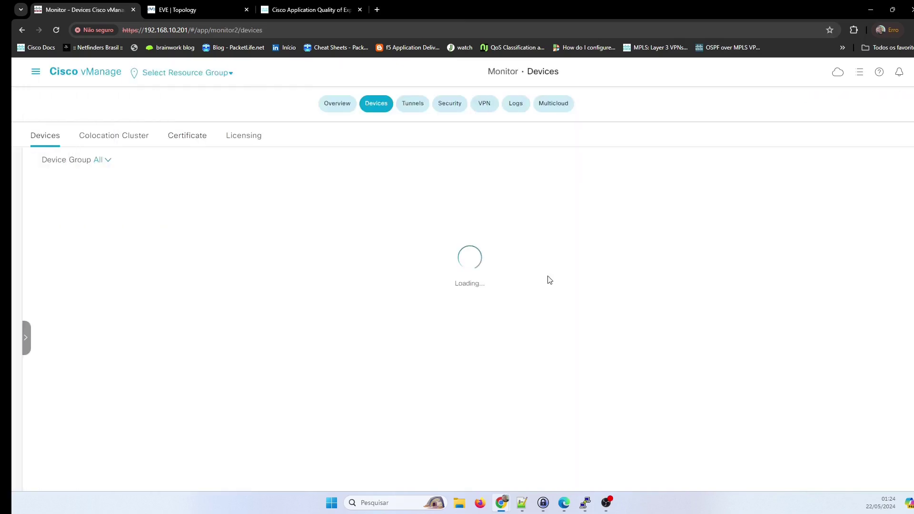
scroll(371, 330, down, 2)
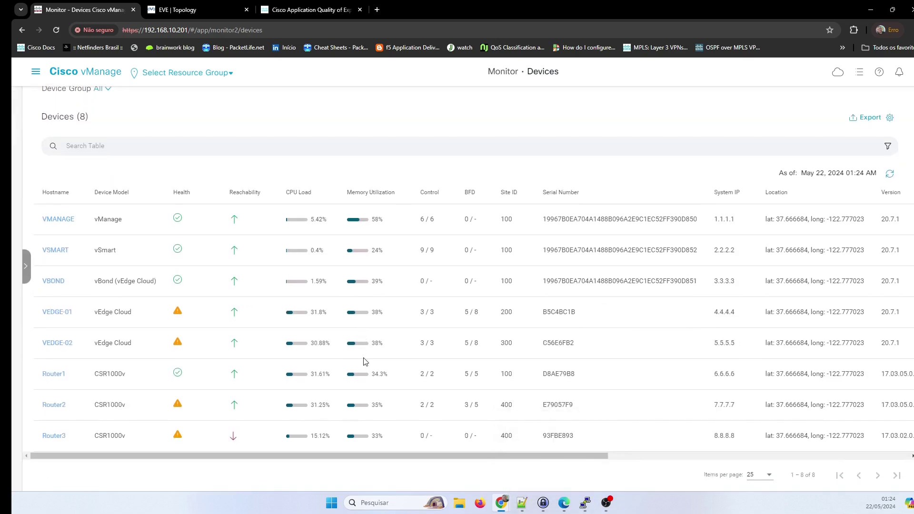
mouse_move(585, 510)
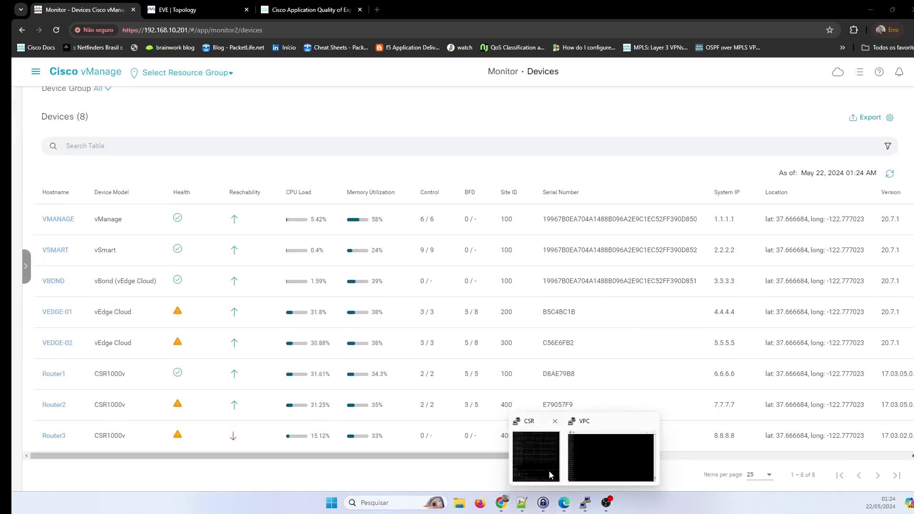
click(534, 470)
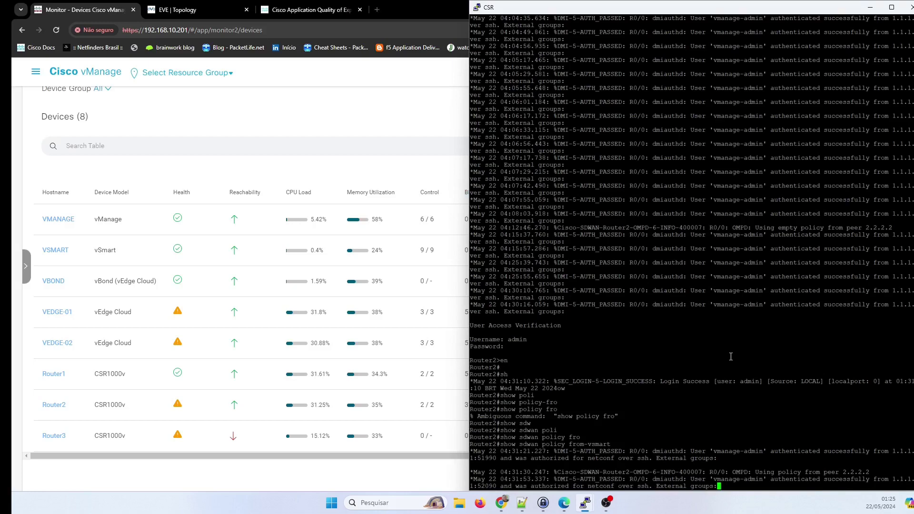
Rerun show sdwan policy from-vsmart on Router2.
mouse_move(584, 508)
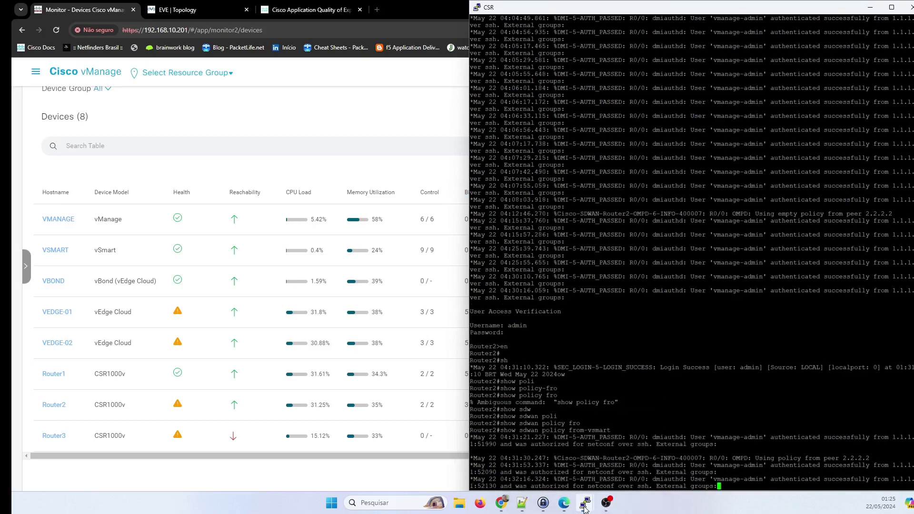
click(582, 473)
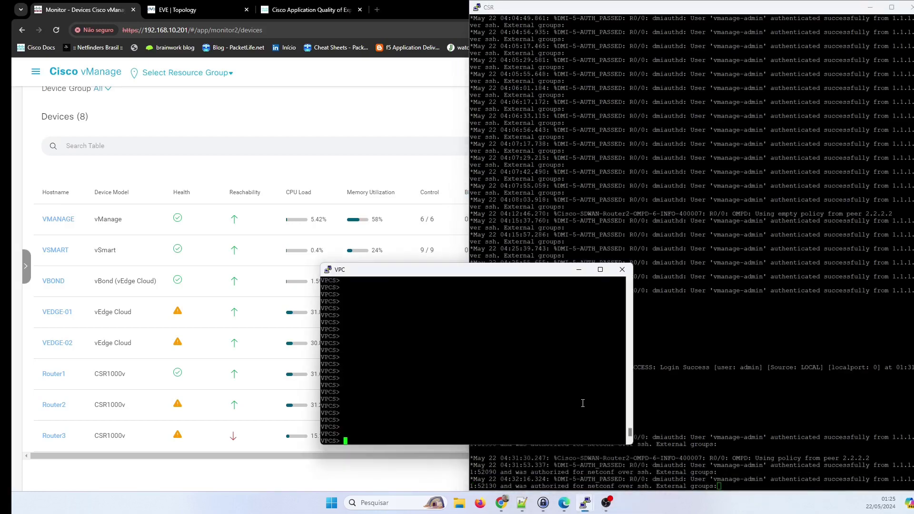
text(p)
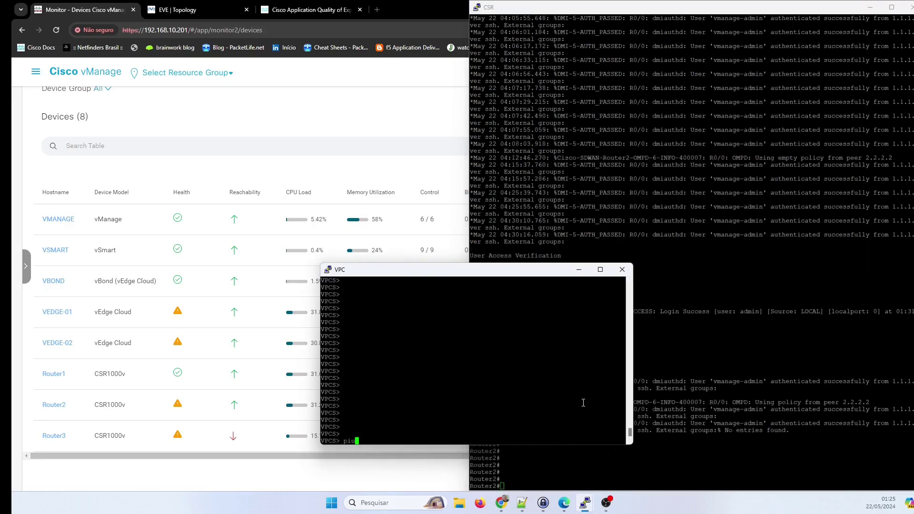
click(769, 460)
key(Return)
key(Return)
key(Up)
key(Return)
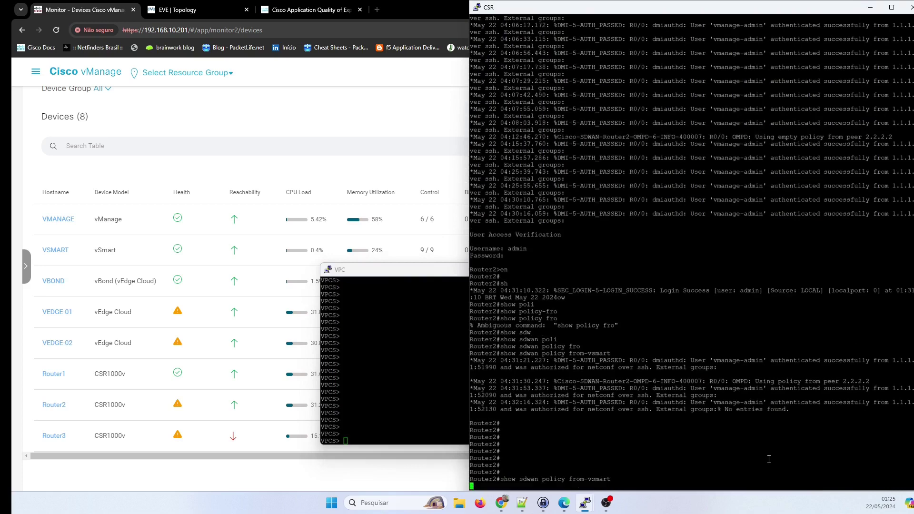
Ping 192.168.10.20 from the VPC, then stop it with Ctrl+C.
click(444, 360)
text(ping )
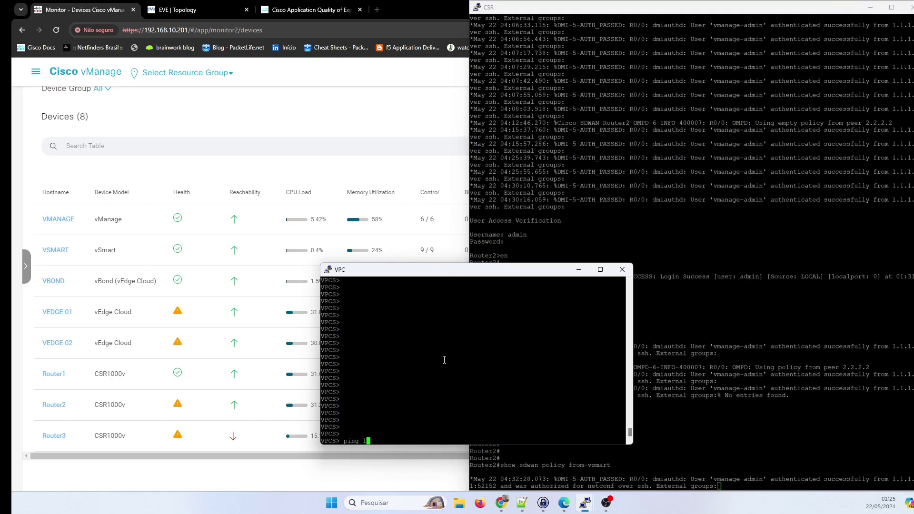
text(192.)
text(6.)
text(.)
text(10.20)
key(Return)
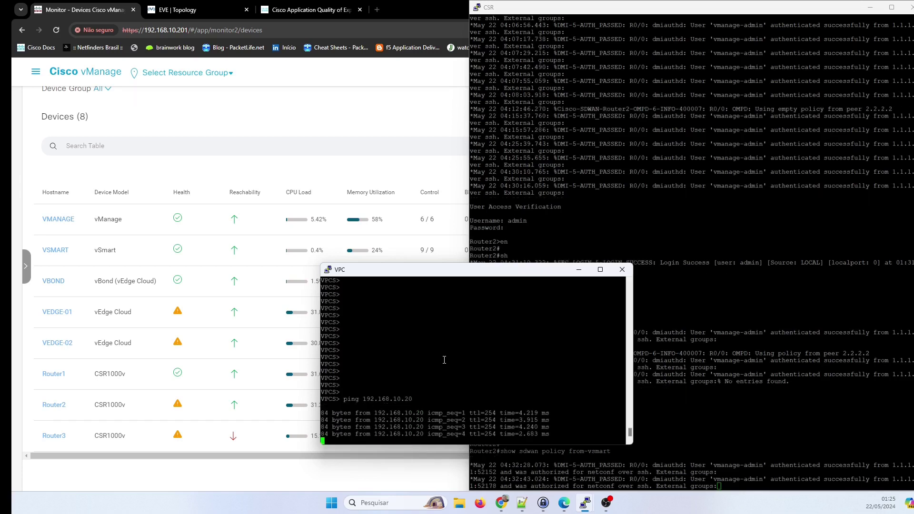
key(ctrl+c)
Start 'ping 192.168.10.20 -c 10000' on the VPC and hide its console.
key(Up)
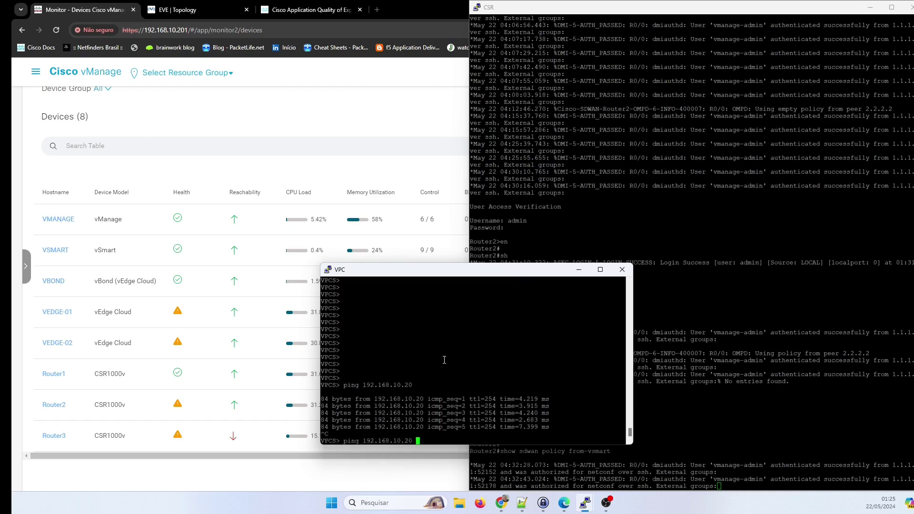
text(-c 10000)
key(Return)
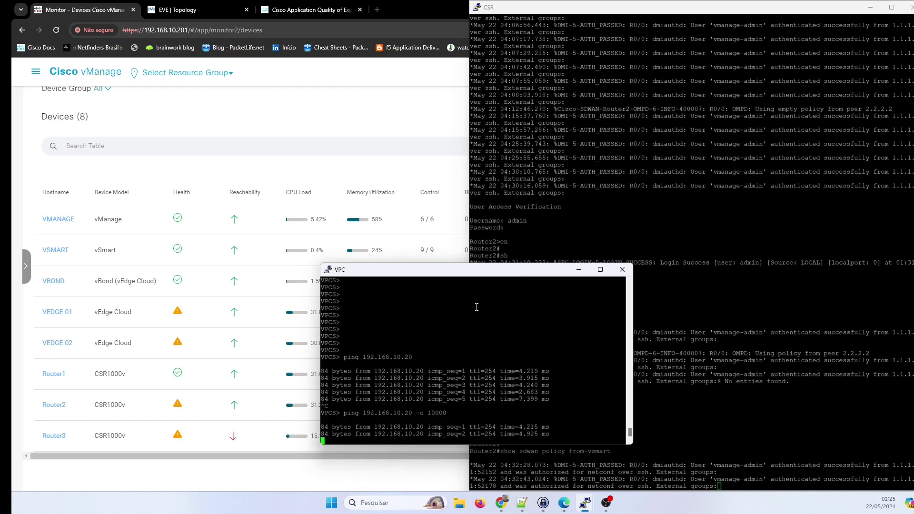
drag(559, 273, 375, 255)
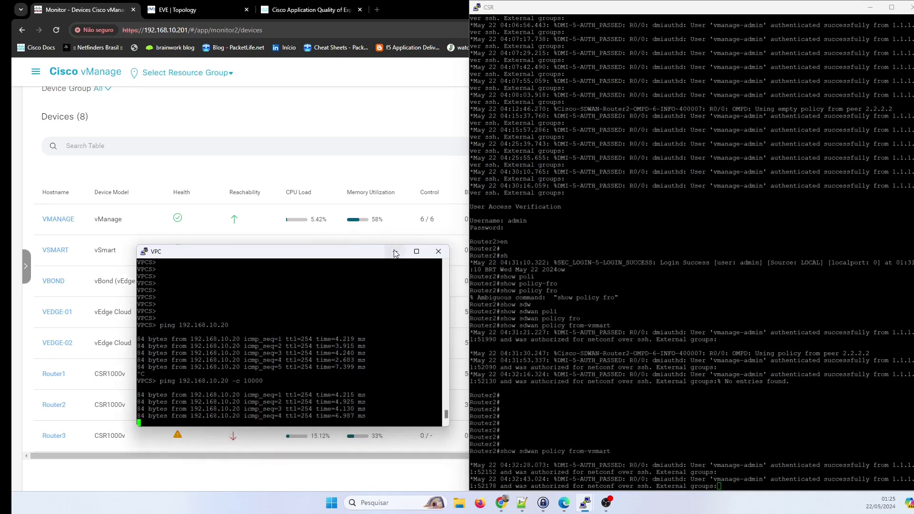
click(394, 254)
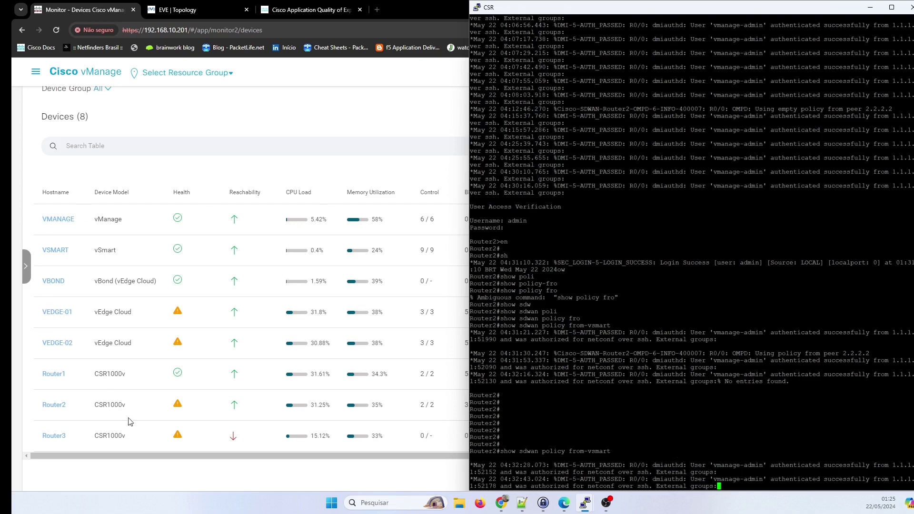
Open Router2's Device 360, show WAN > Tunnel, and switch the chart to Real Time.
click(62, 410)
click(61, 408)
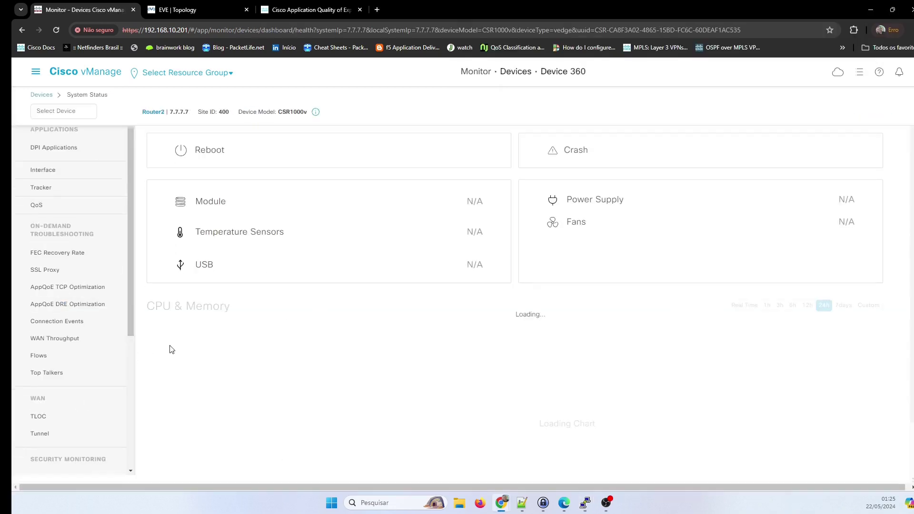
scroll(157, 362, down, 2)
scroll(96, 398, down, 4)
scroll(79, 381, up, 4)
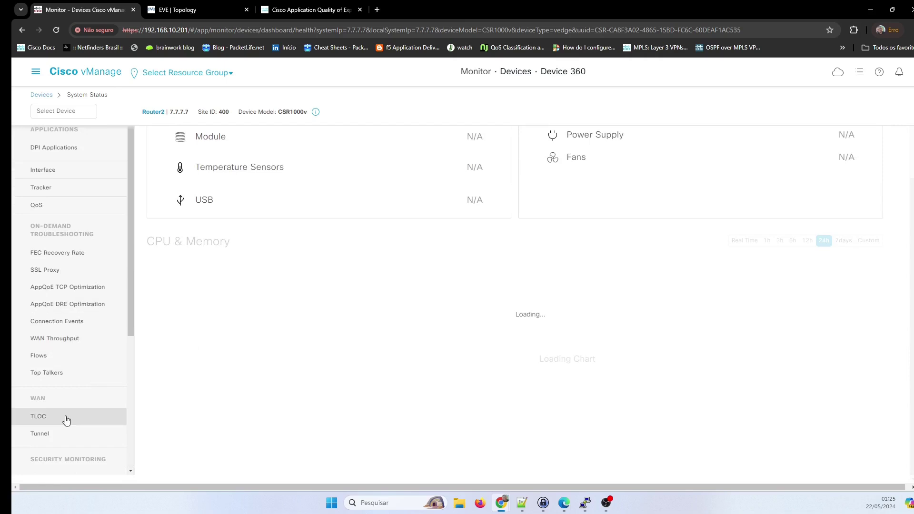
click(40, 435)
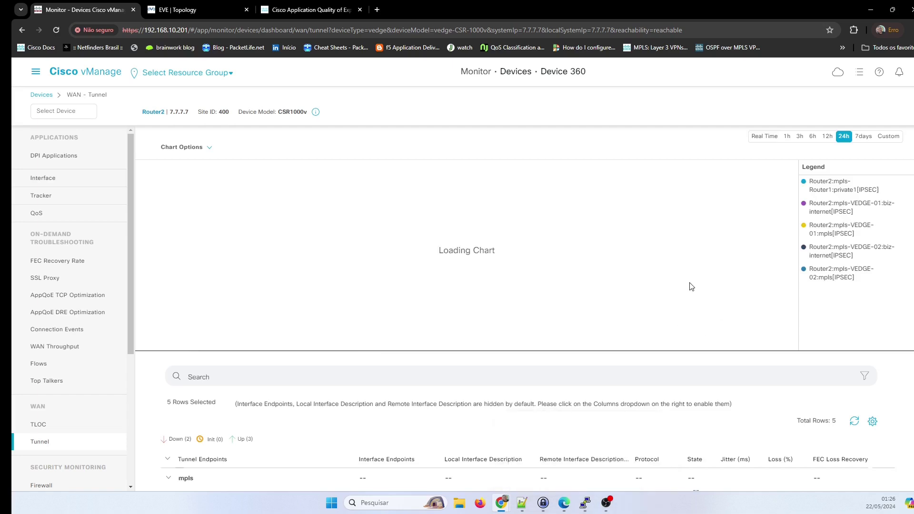
click(766, 137)
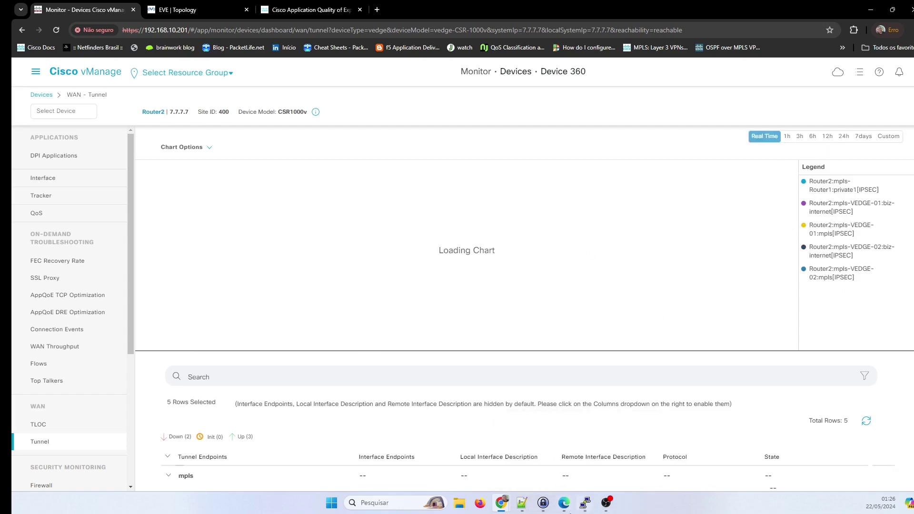
Bring the Router2 and VPC consoles up alongside the real-time tunnel chart.
mouse_move(587, 509)
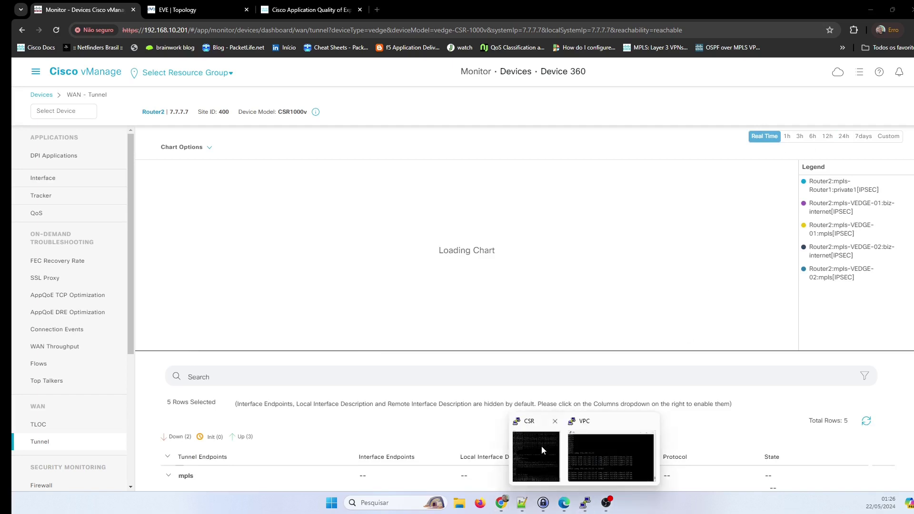
click(543, 452)
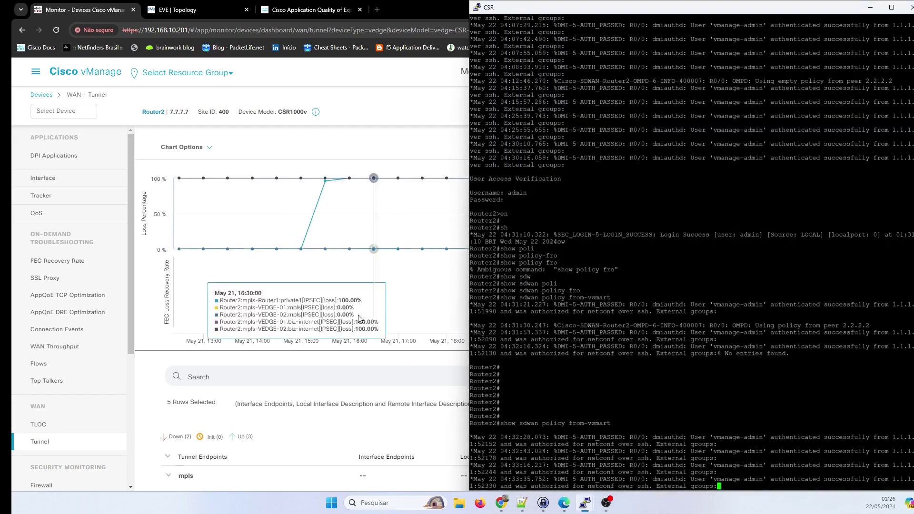
click(400, 326)
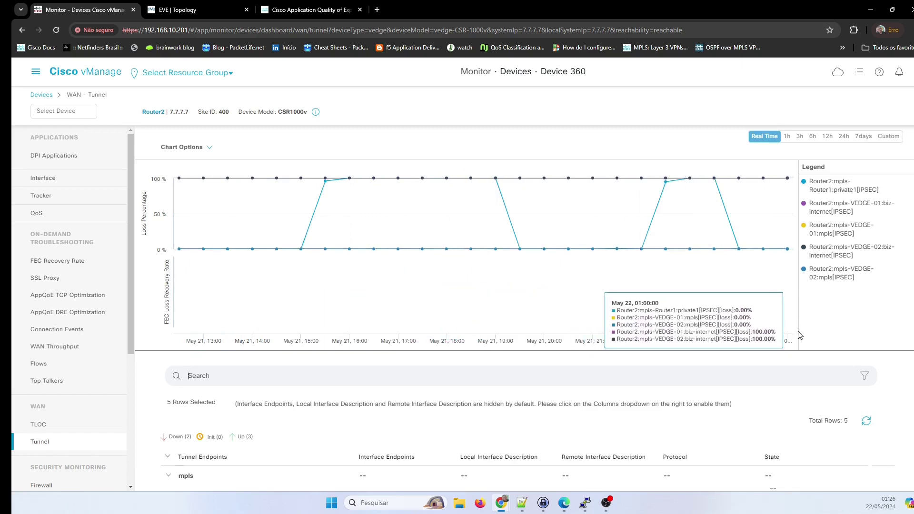
mouse_move(585, 503)
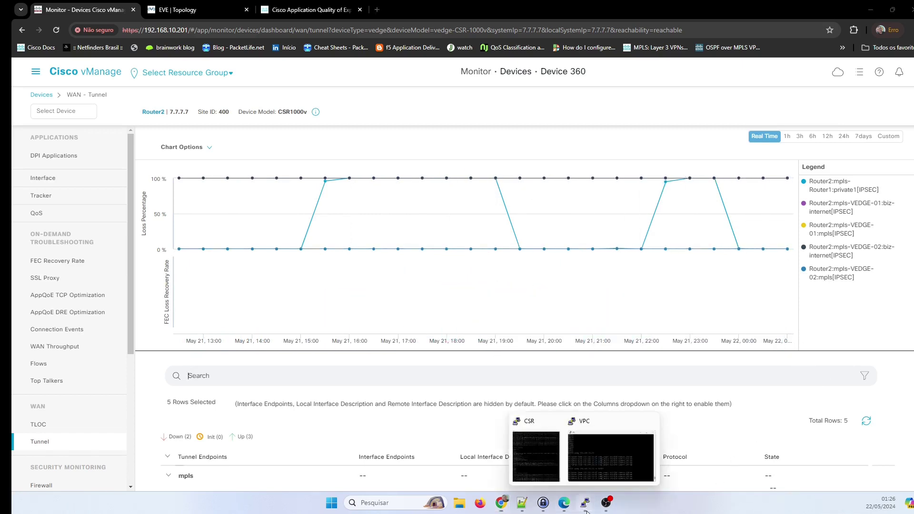
click(614, 465)
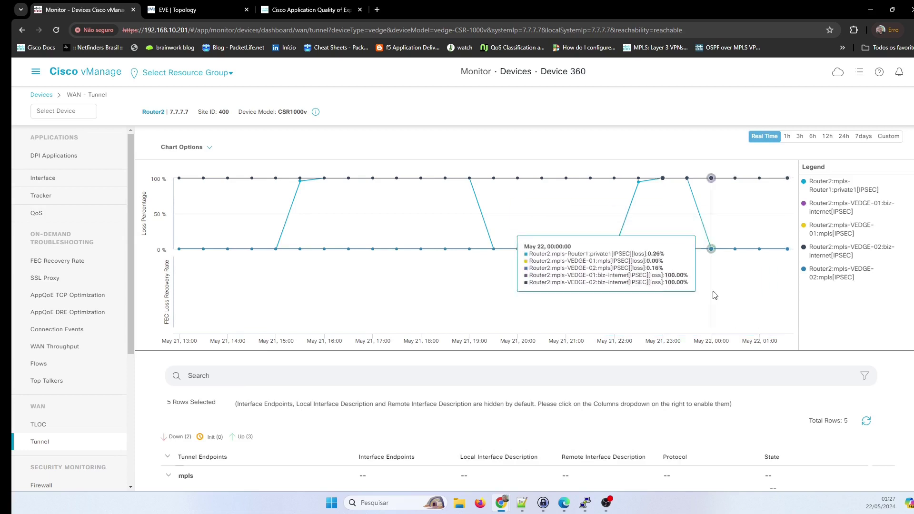
scroll(56, 388, down, 4)
scroll(56, 389, down, 1)
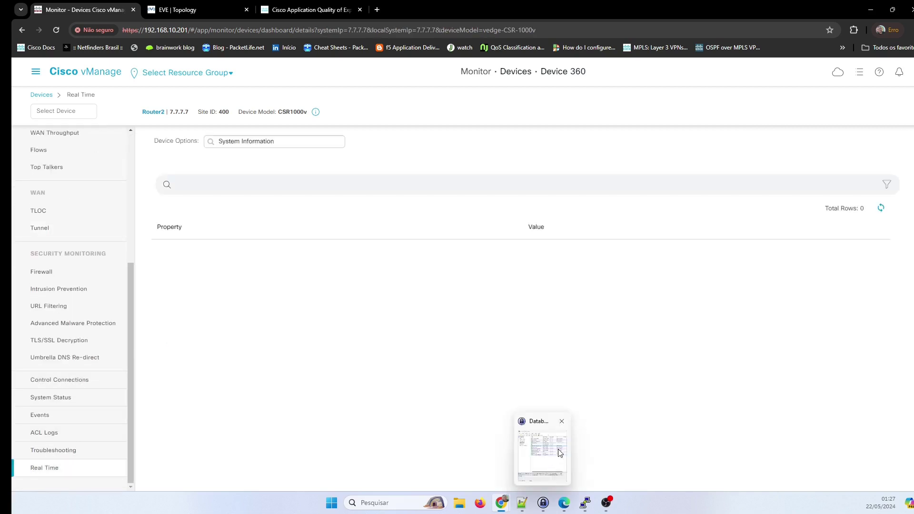
mouse_move(589, 508)
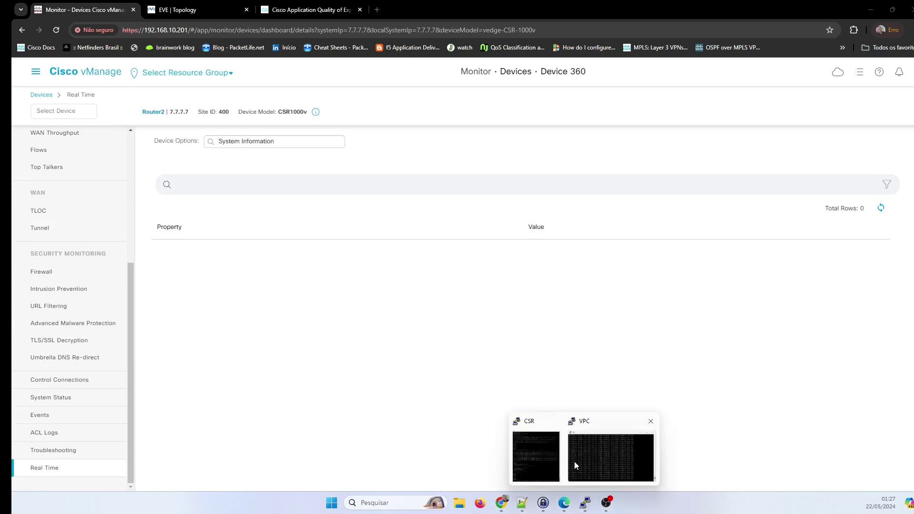
click(546, 461)
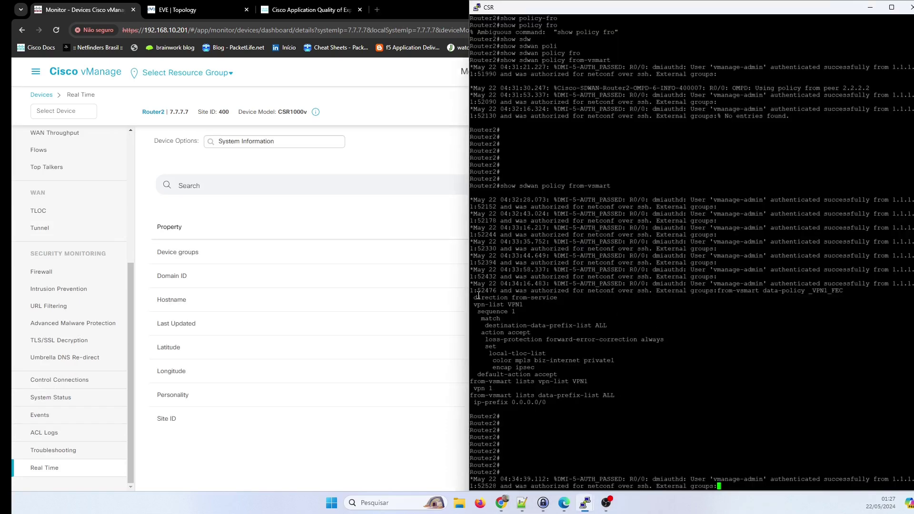
drag(478, 295, 644, 335)
click(549, 323)
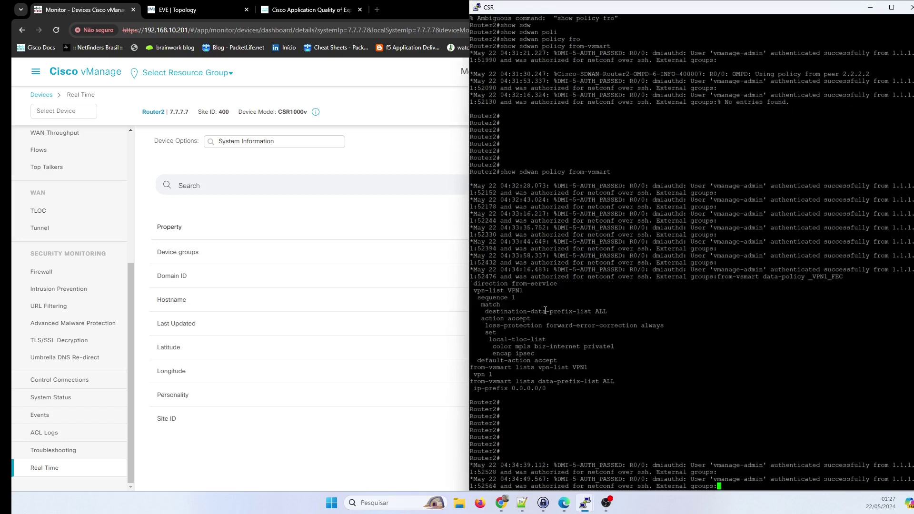
triple_click(546, 311)
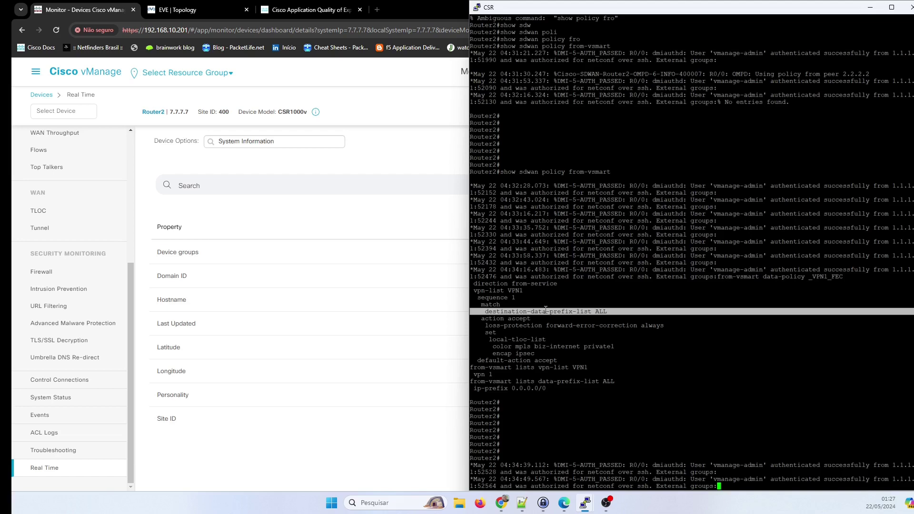
triple_click(541, 326)
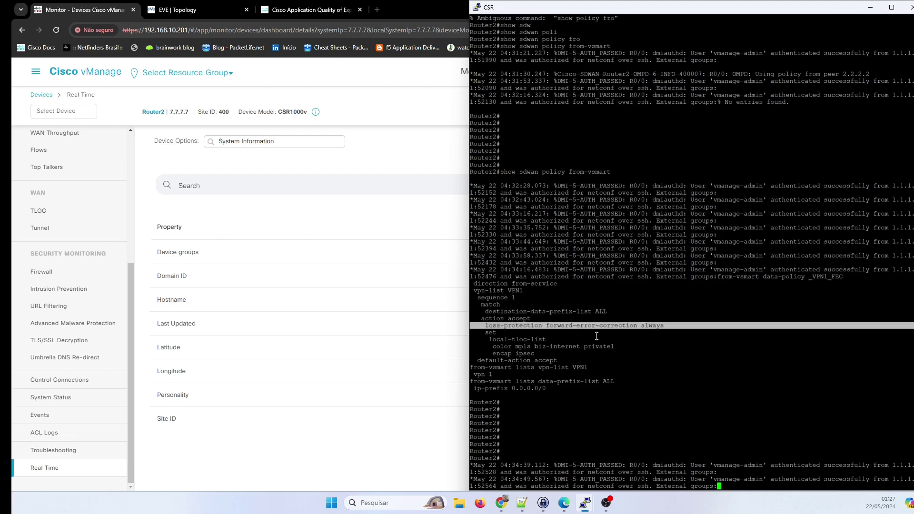
click(554, 338)
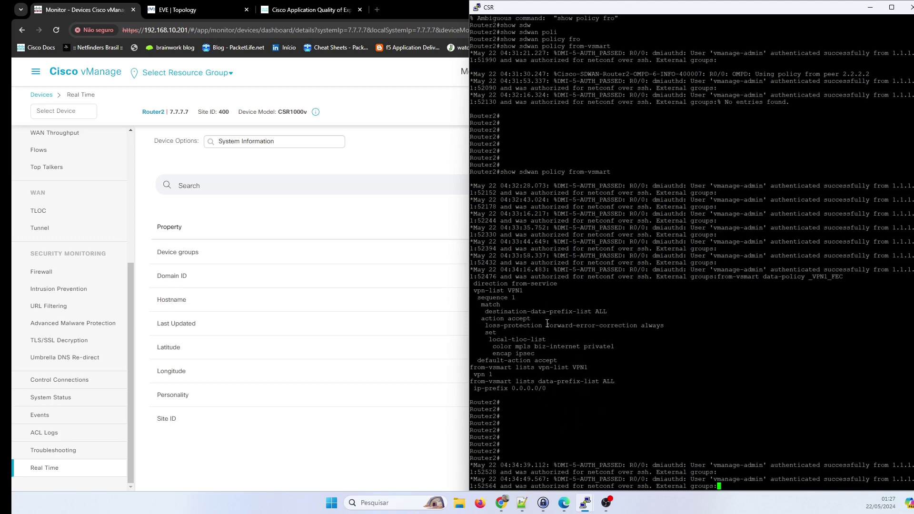
drag(488, 326, 660, 351)
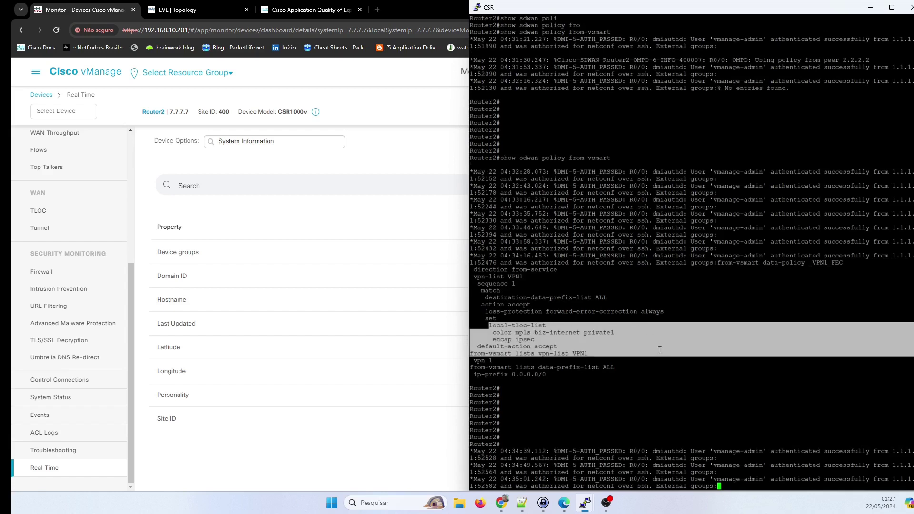
triple_click(521, 347)
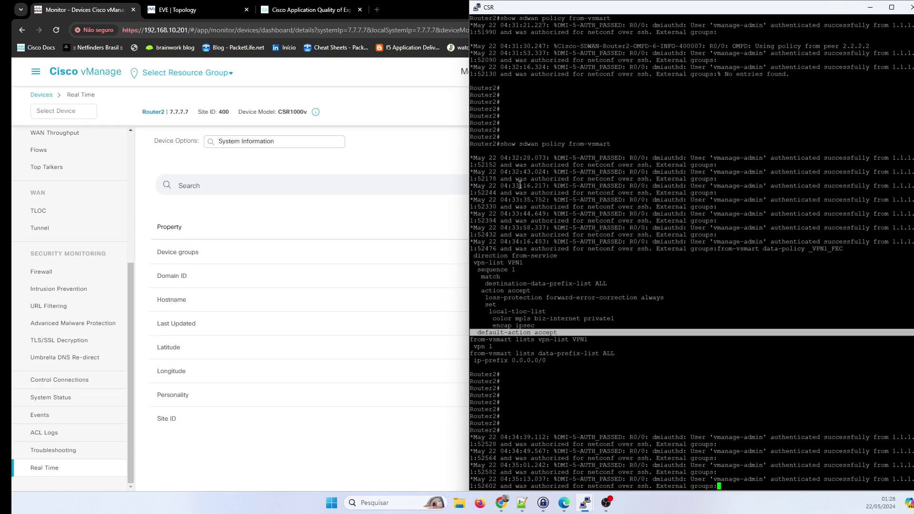
click(409, 147)
Set Router2's real-time device option to Tunnel Fec Statistics, then return to the CSR console.
click(304, 139)
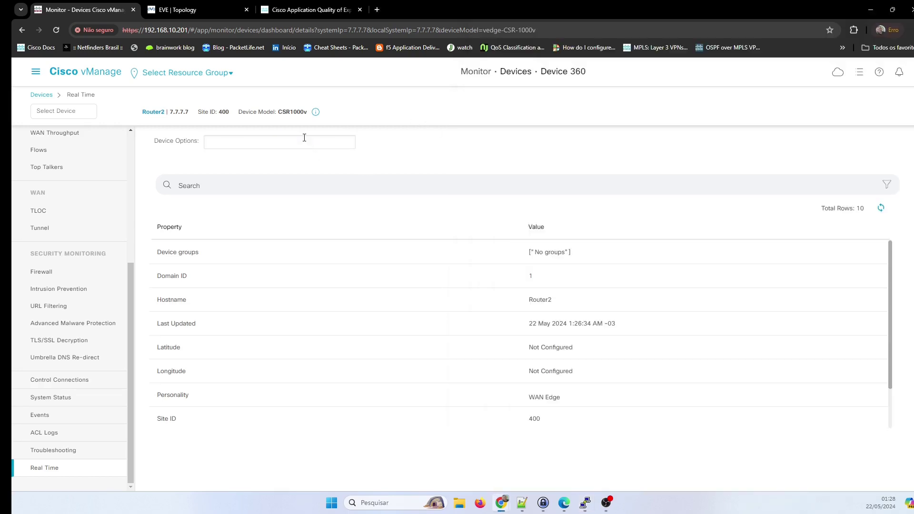
text(fec)
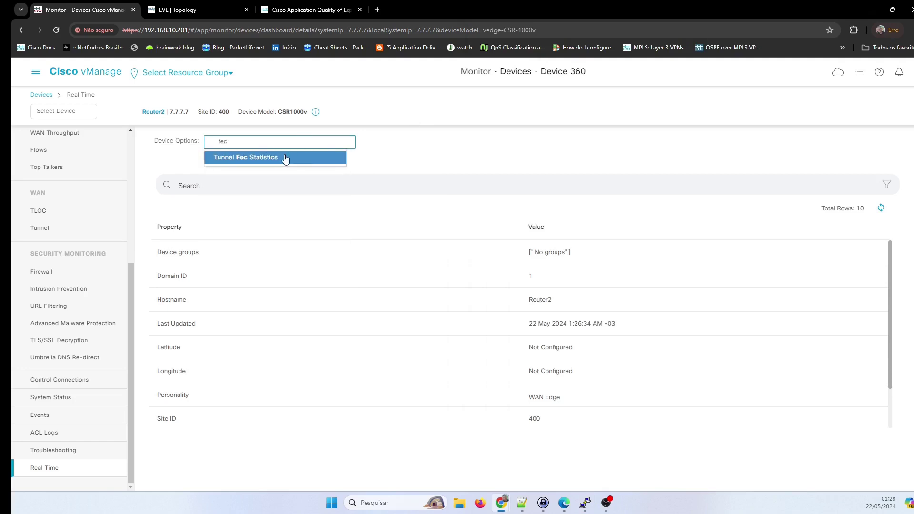
click(261, 158)
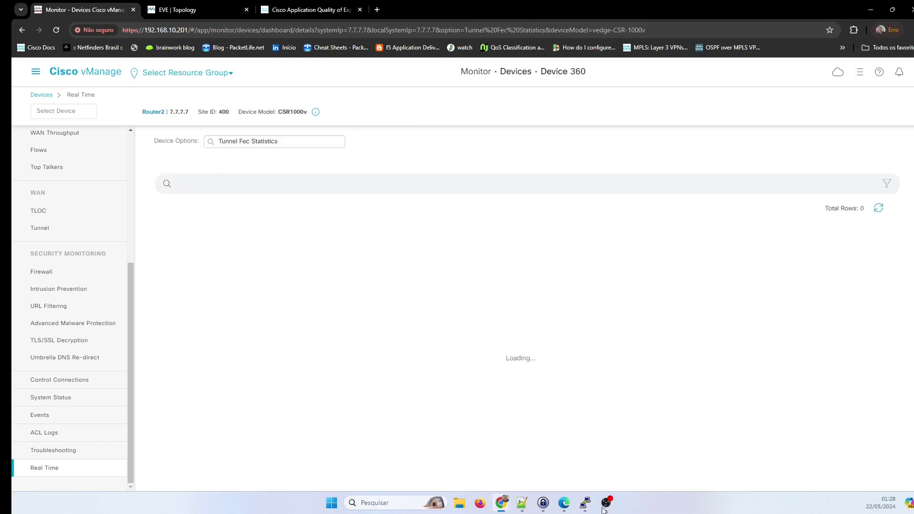
mouse_move(586, 503)
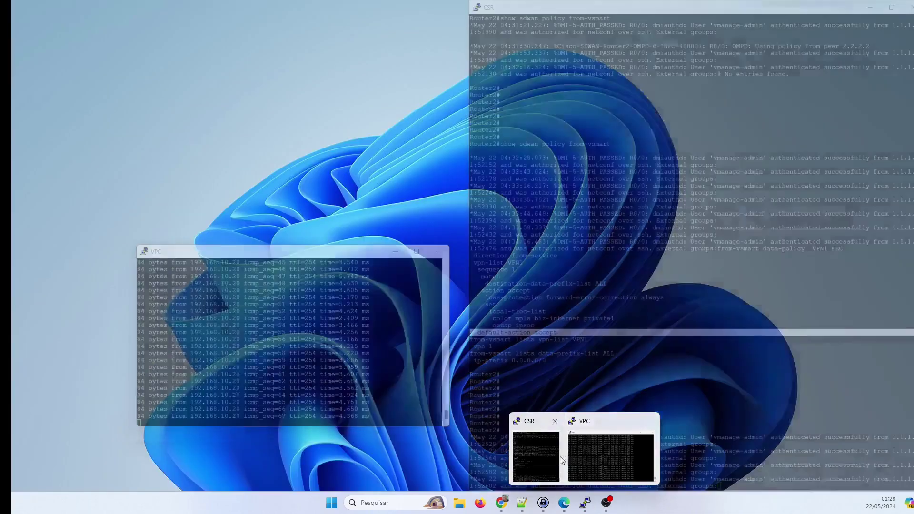
click(536, 457)
Run 'show sdwan tunnel statistics fec' on Router2's CSR console, then return to vManage.
key(Return)
key(Return)
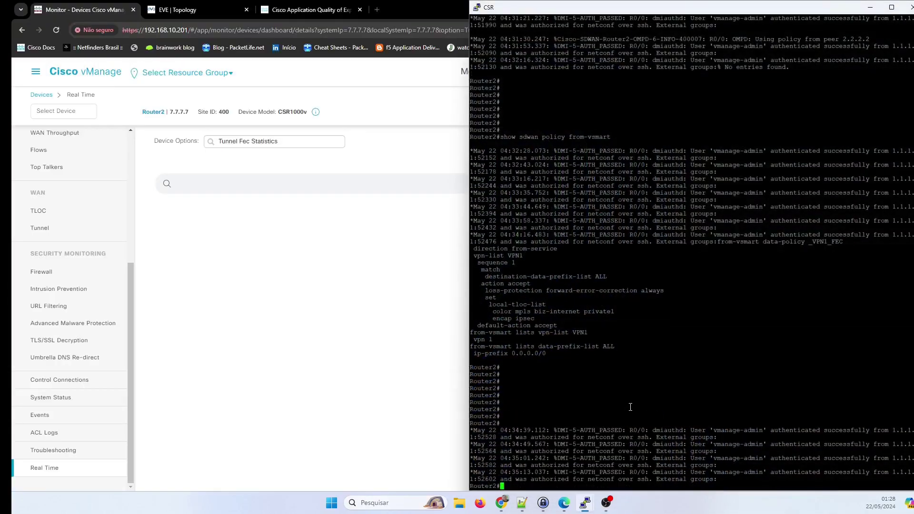
text(sho)
key(Tab)
text(sdw)
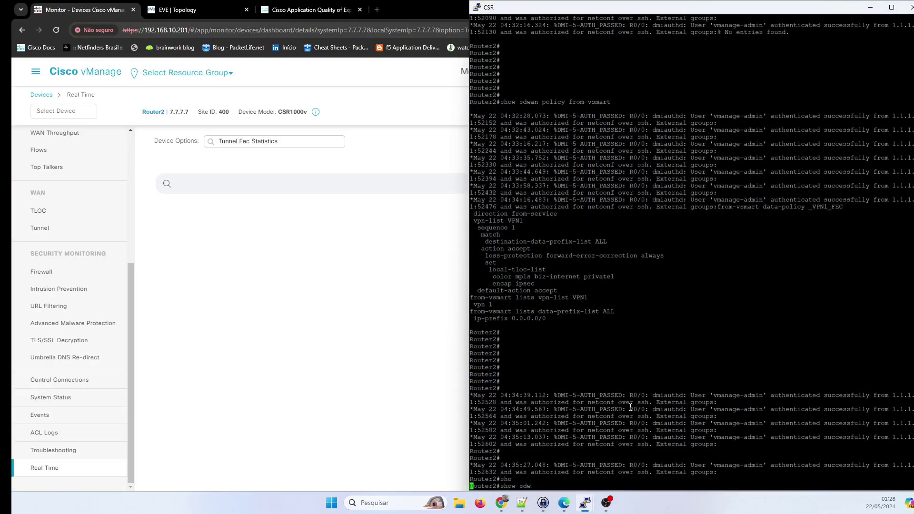
key(Tab)
text(tu)
key(Tab)
text(f)
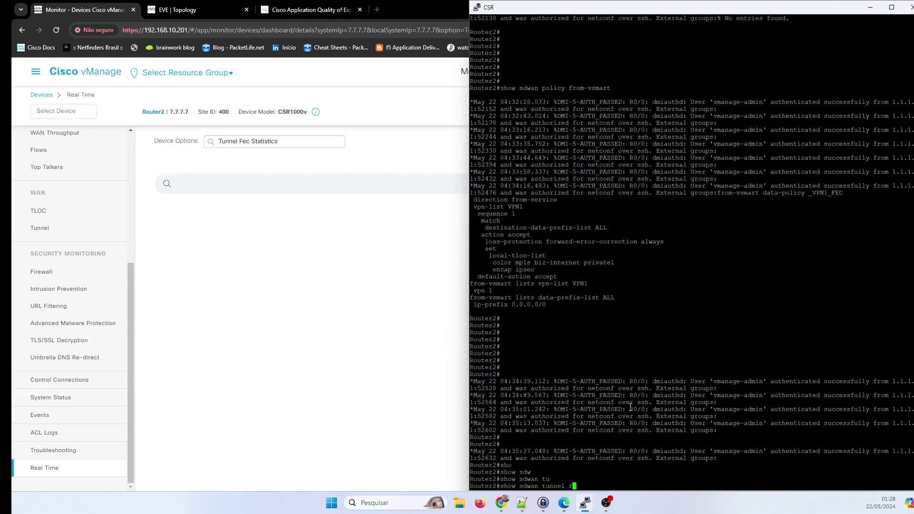
text(e)
key(Tab)
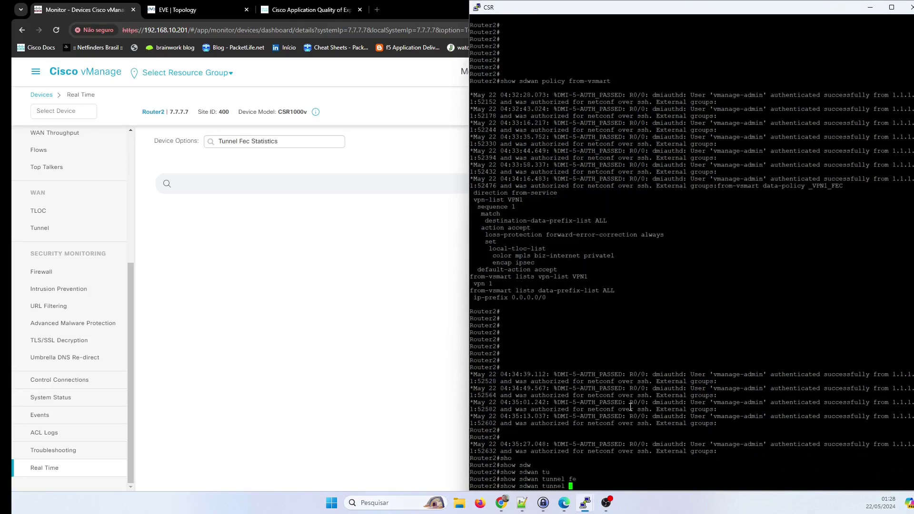
text(?st)
key(Tab)
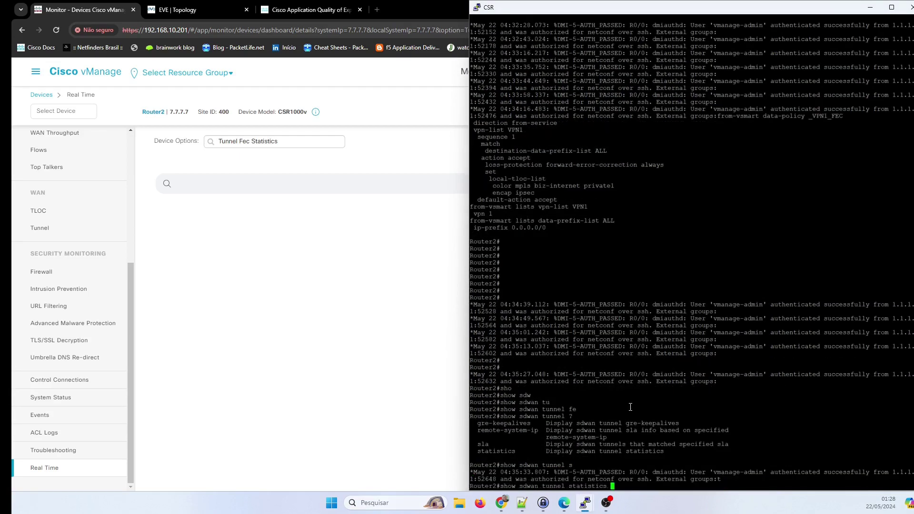
text(fec)
key(Tab)
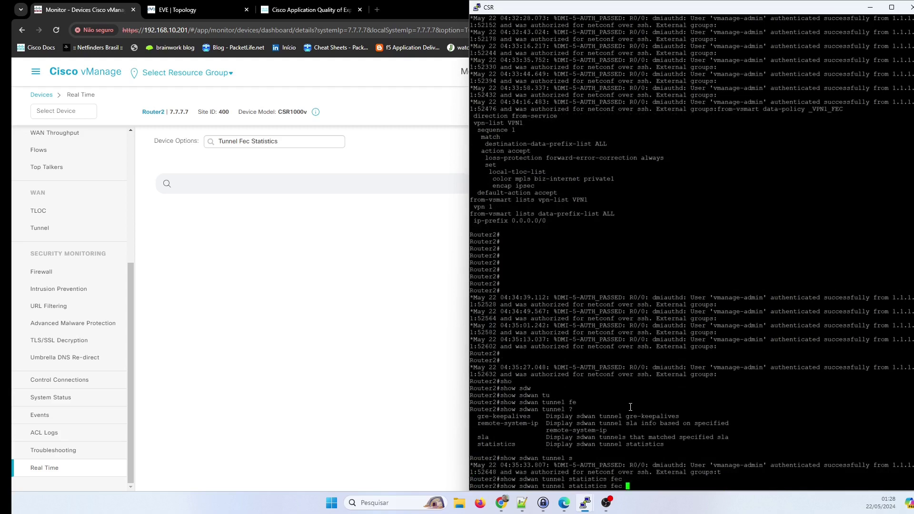
key(Return)
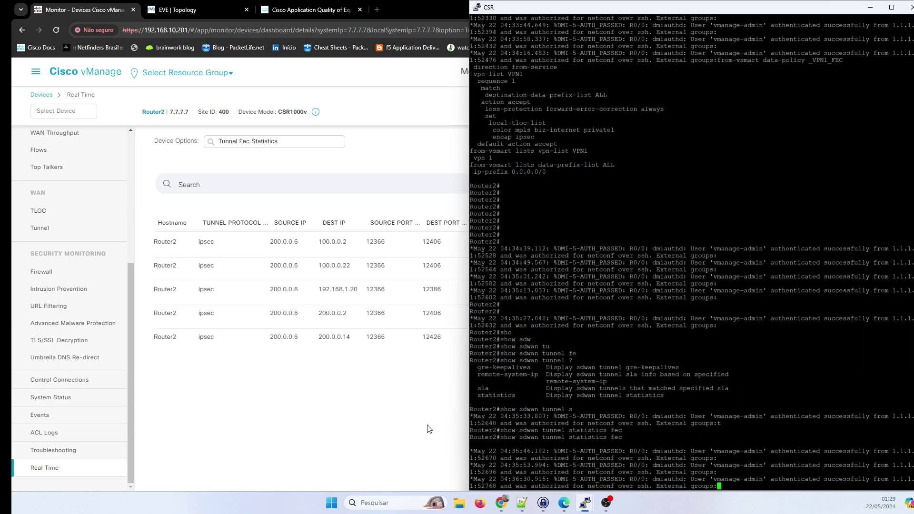
click(428, 429)
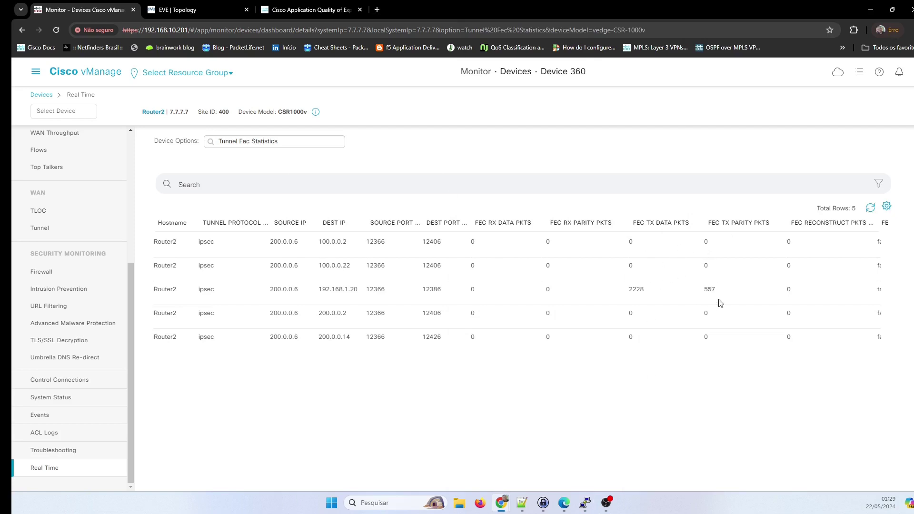
scroll(573, 431, down, 1)
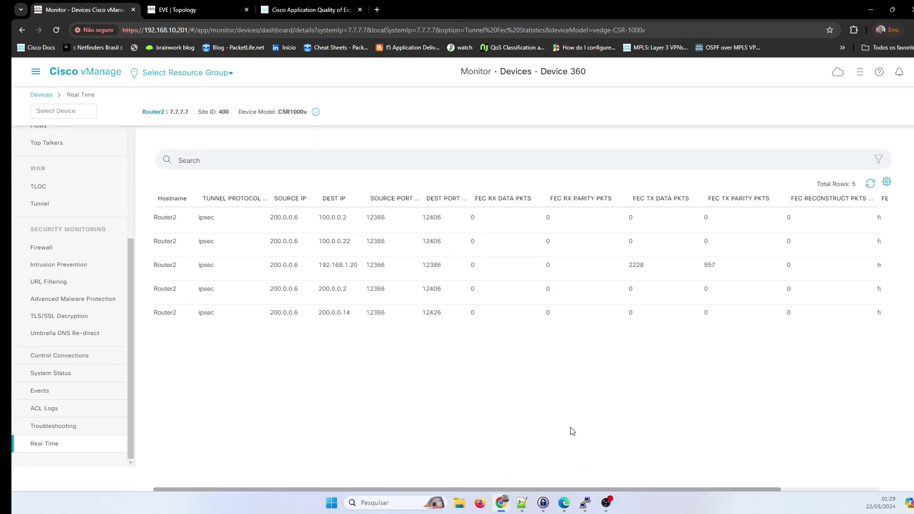
scroll(658, 381, up, 1)
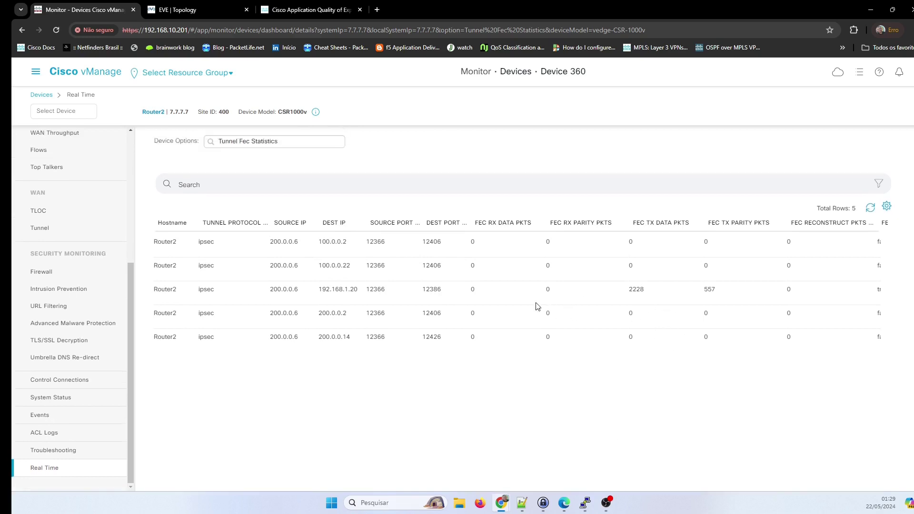
scroll(538, 307, down, 1)
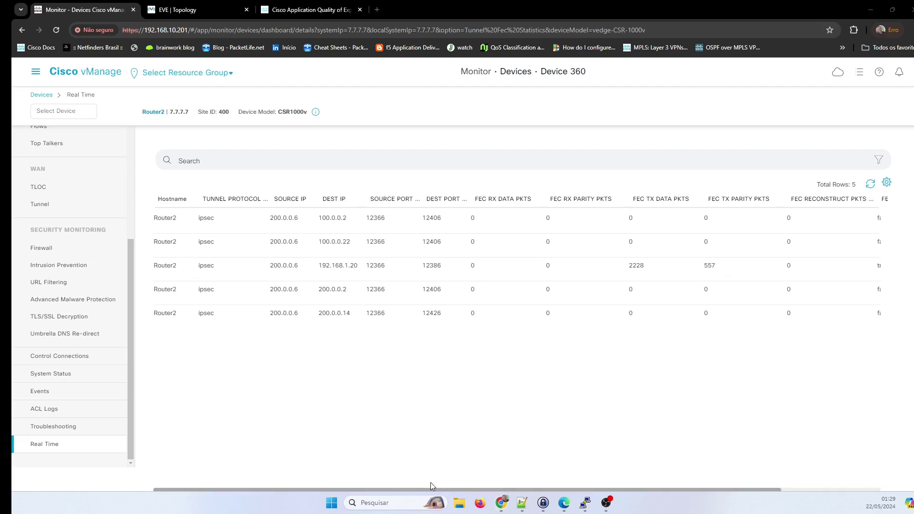
drag(407, 490, 569, 494)
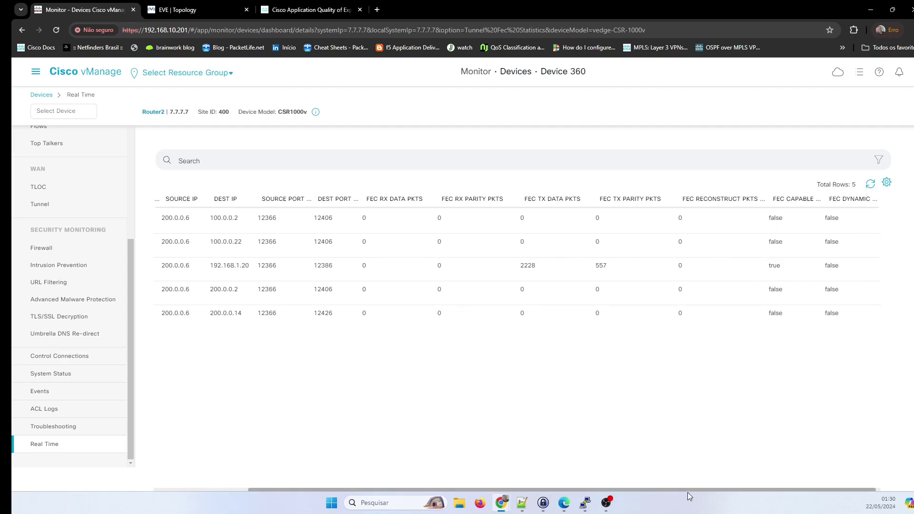
drag(693, 490, 587, 498)
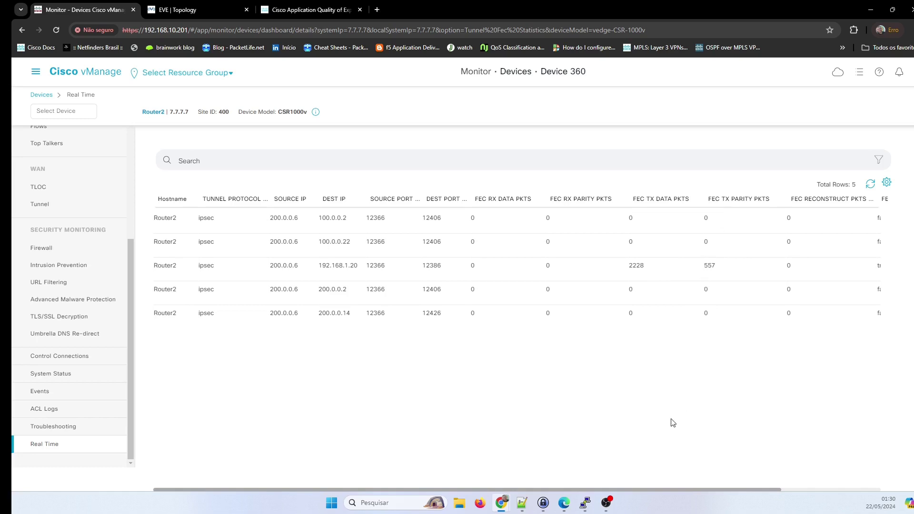
Refresh vManage's Tunnel FEC Statistics table and bring up the CSR router console.
click(871, 183)
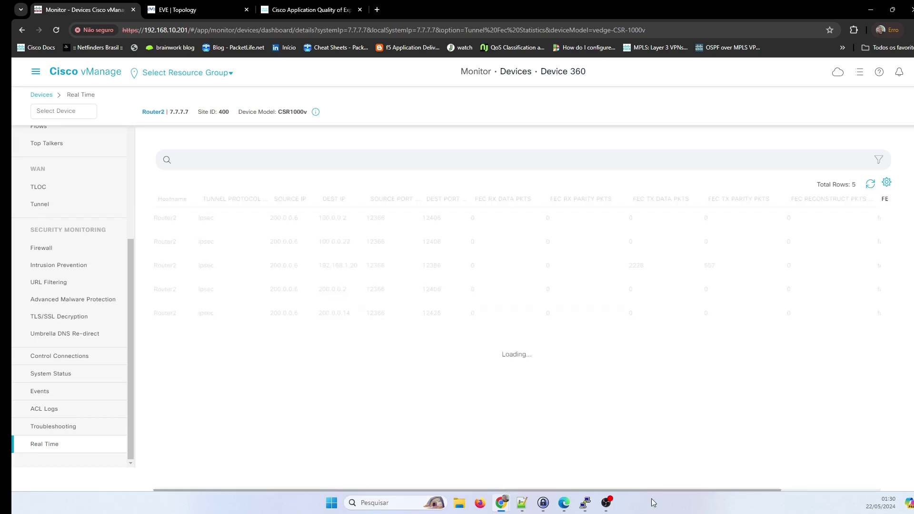
mouse_move(585, 503)
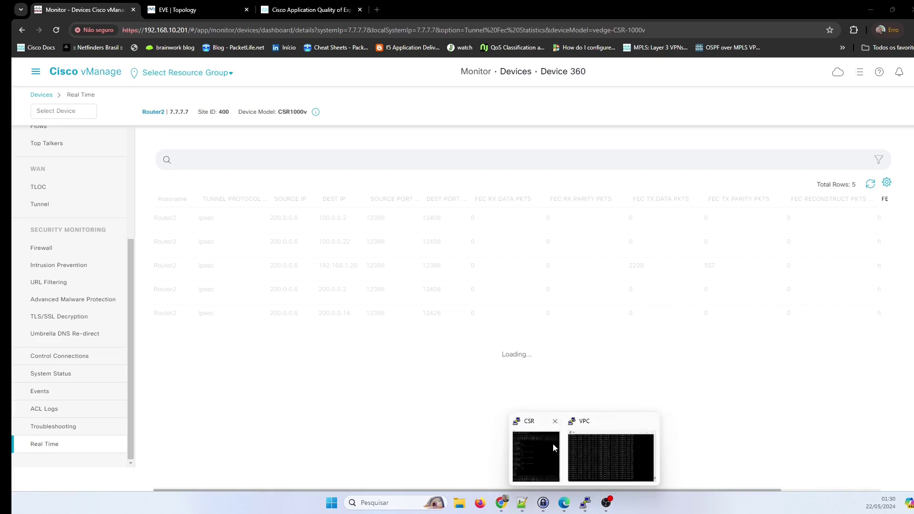
click(555, 450)
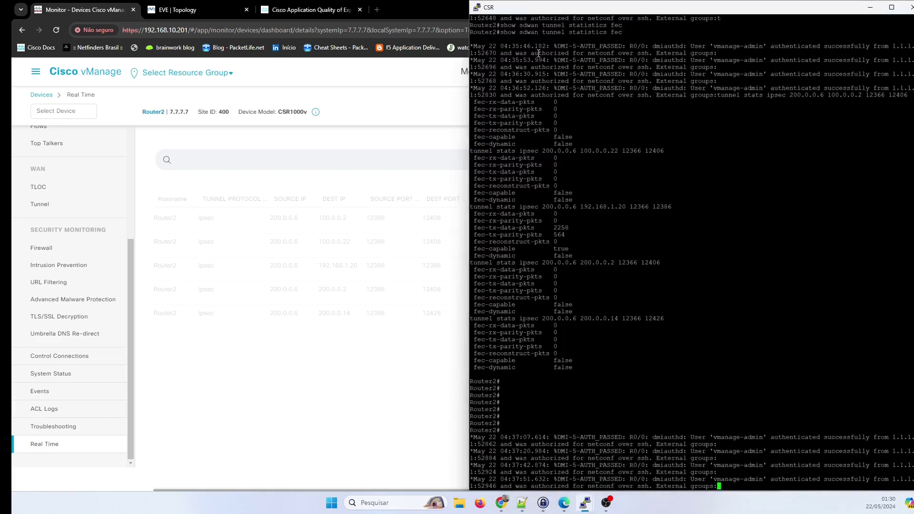
Highlight the CLI FEC counters for the 192.168.1.20 tunnel, then go back to vManage.
drag(485, 109, 674, 268)
click(674, 268)
drag(482, 216, 635, 258)
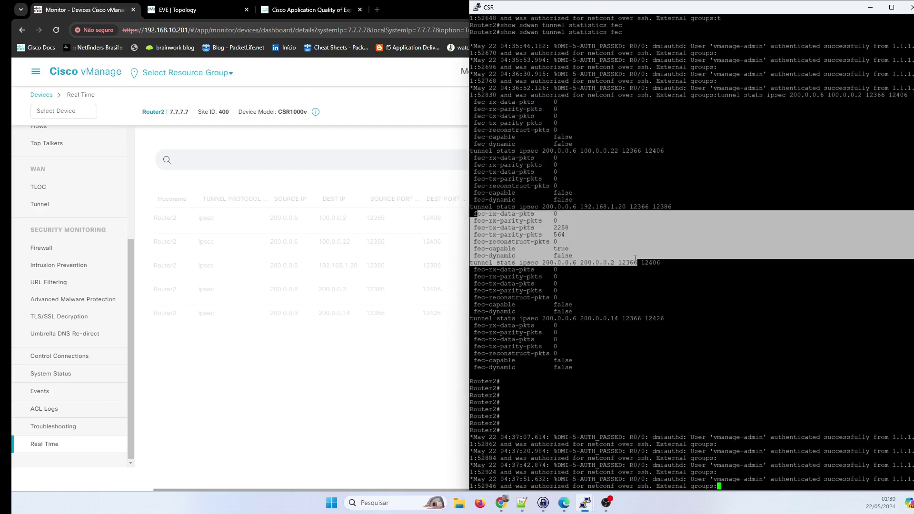
click(719, 303)
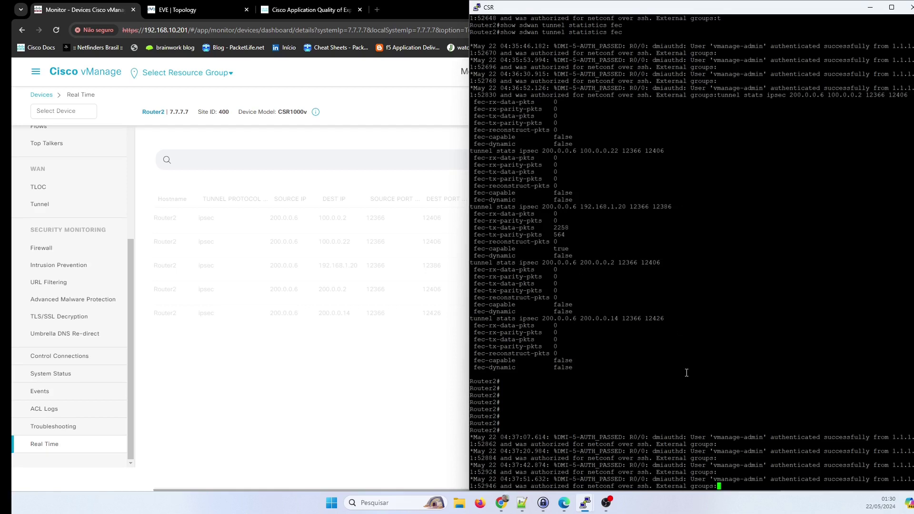
click(364, 427)
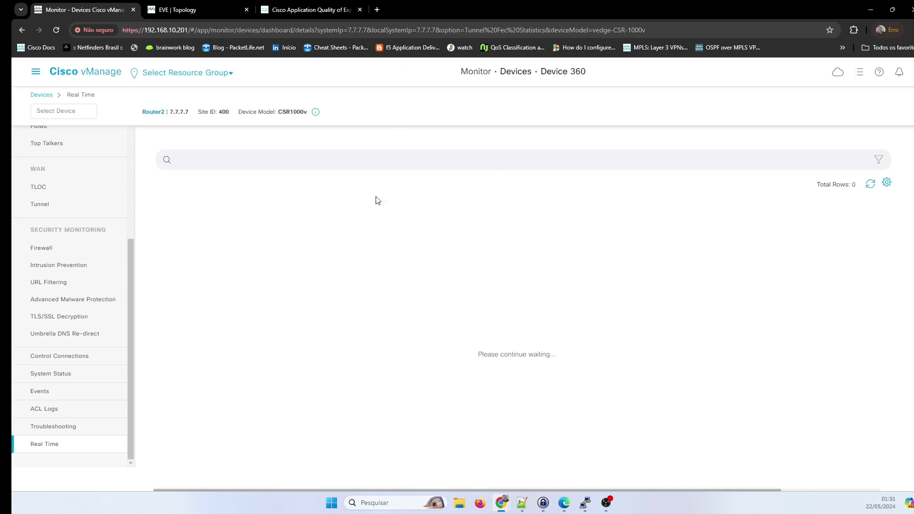
Switch to the 'EVE | Topology' tab showing sites 100 through 400 over MPLS and ISP.
key(alt+Tab)
key(alt+Tab)
click(186, 10)
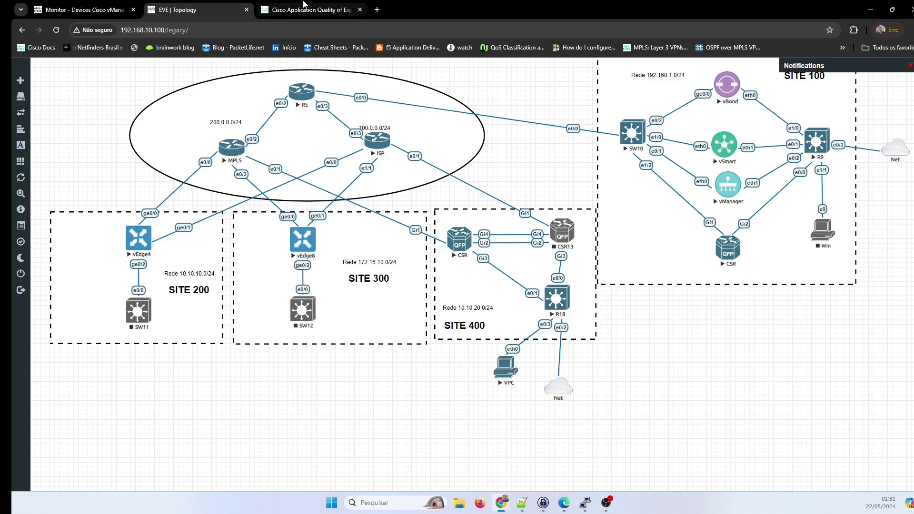
Skim the Forward Error Correction article, then scroll vManage's FEC table to see 2367 data and 591 parity packets.
click(306, 6)
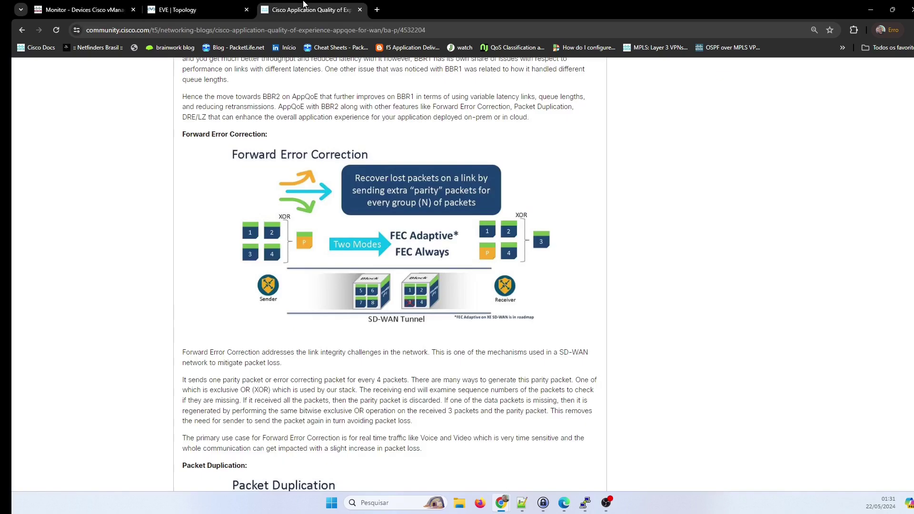
click(184, 4)
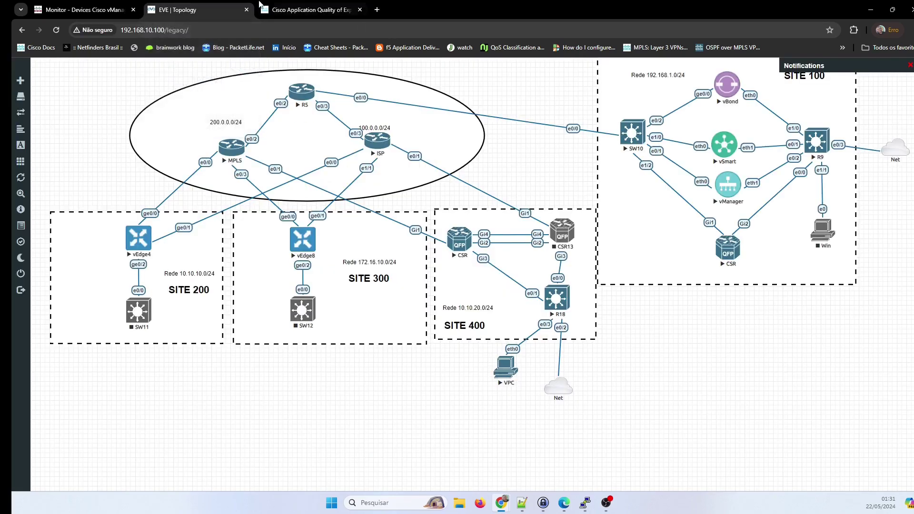
click(83, 9)
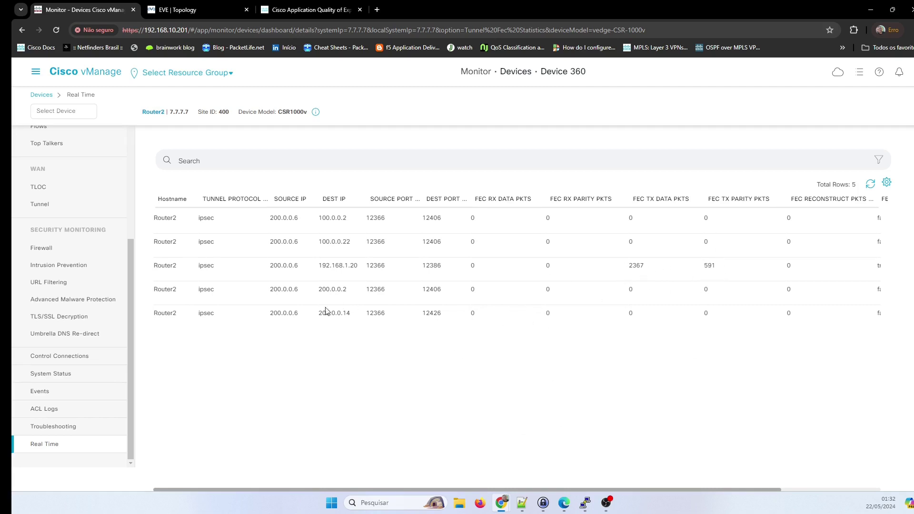
drag(366, 490, 545, 496)
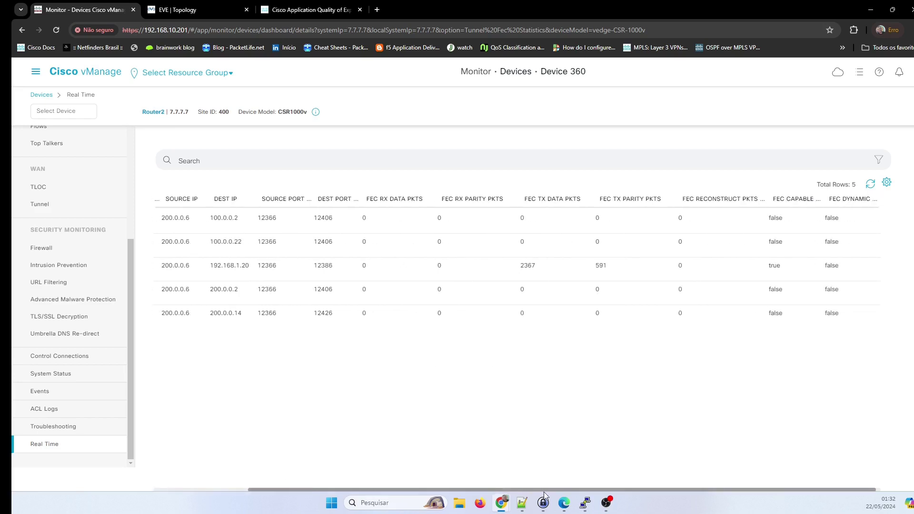